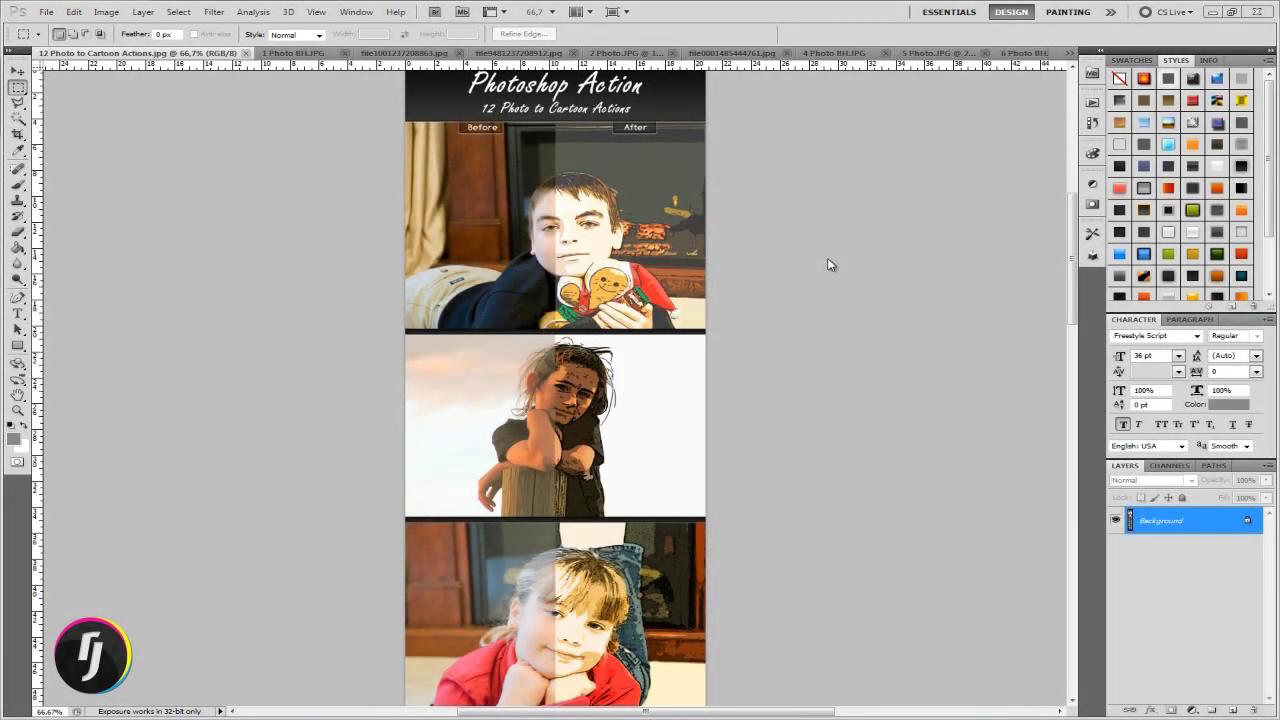
# Expand the Photo to Cartoon actions, select Color 1, and bring up the 1 Photo BH.JPG tricycle photo.
pyautogui.click(1092, 104)
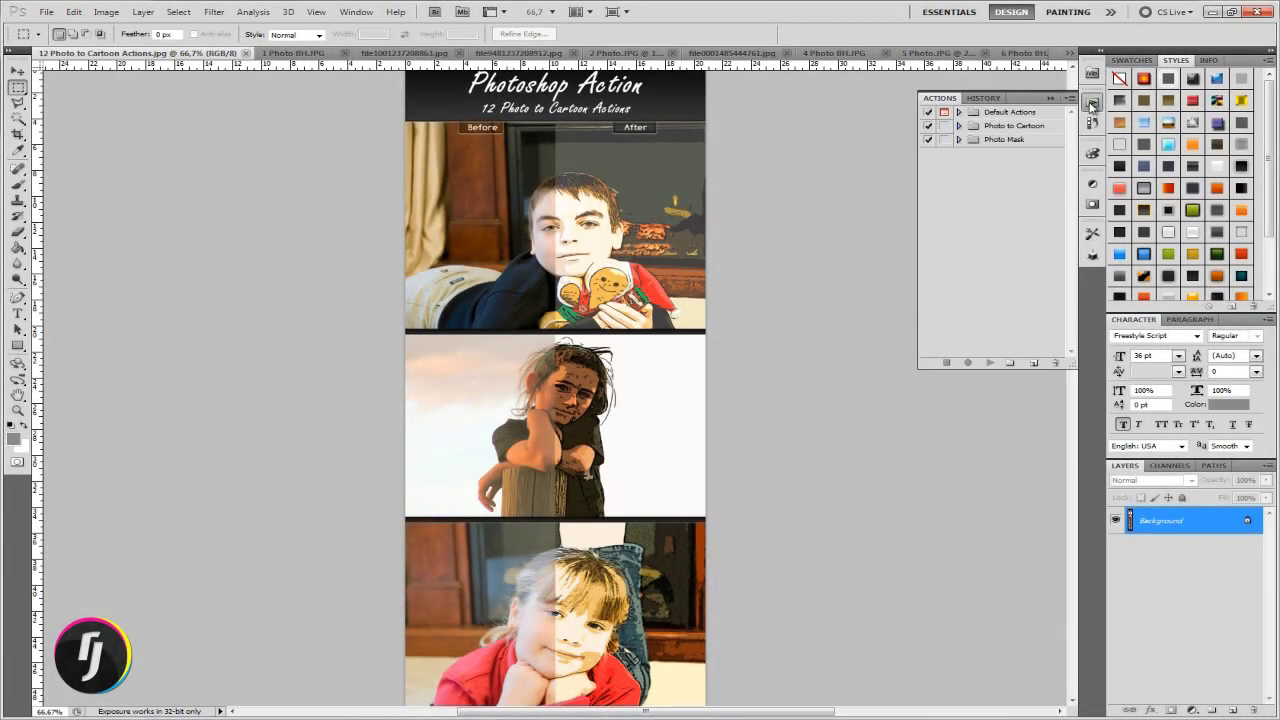
pyautogui.click(959, 126)
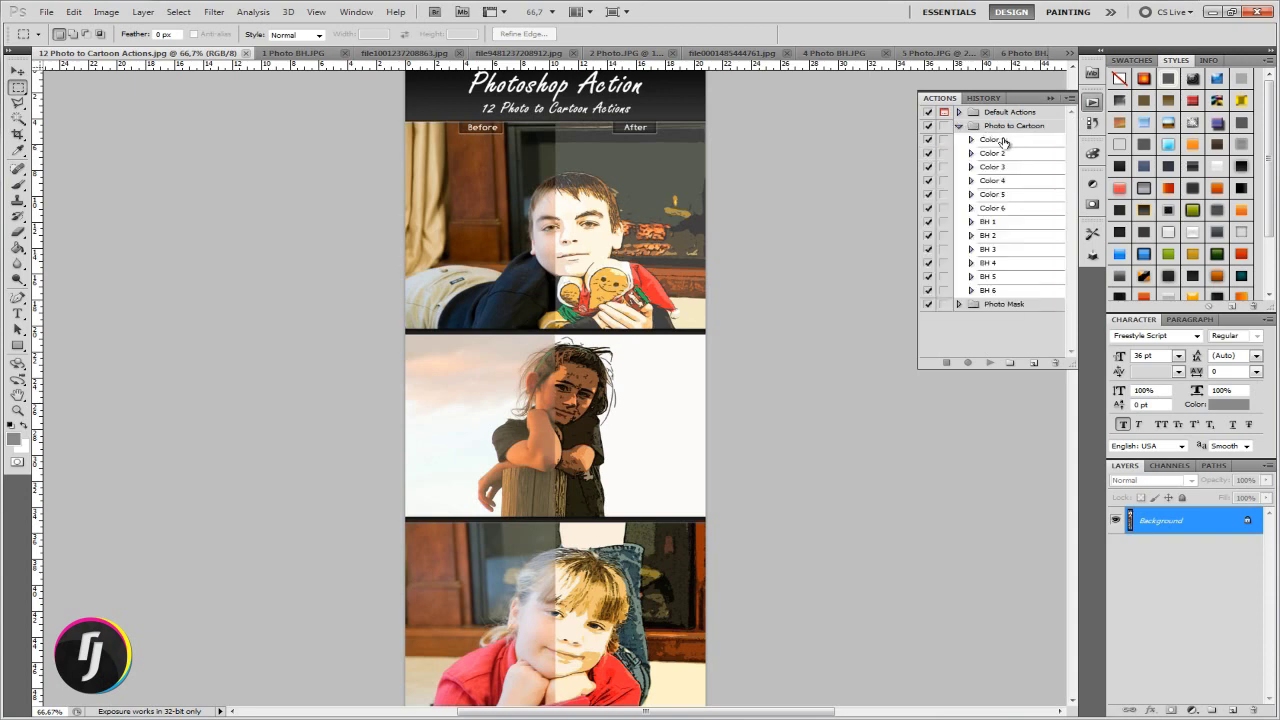
pyautogui.click(1002, 140)
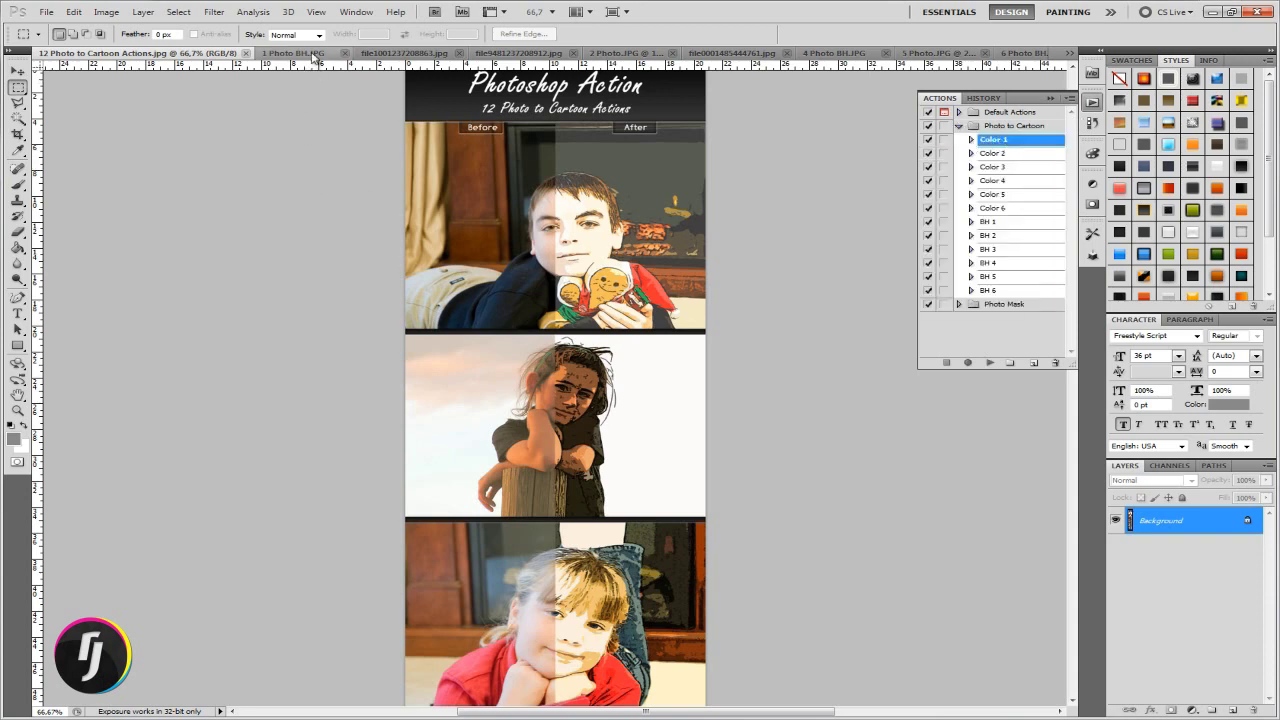
pyautogui.click(295, 52)
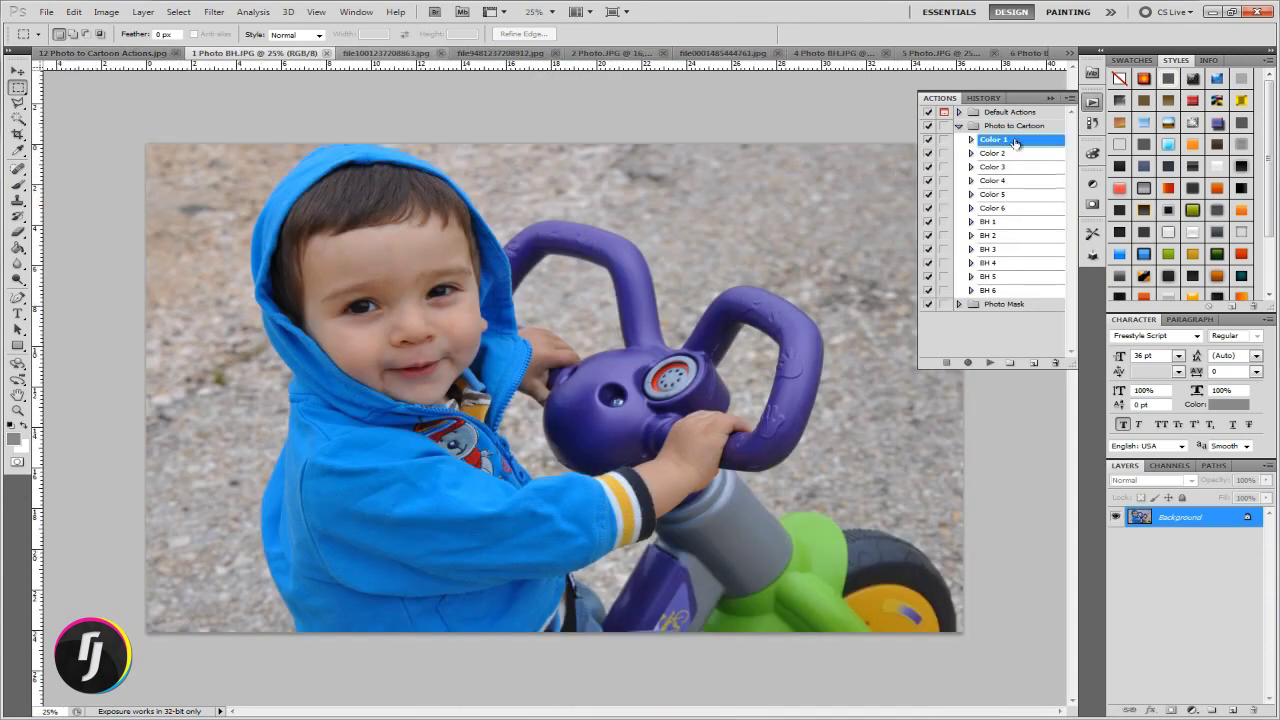
# Run Color 1 on the tricycle photo, compare the Background copy cartoon with the original, then switch to the fireplace photo.
pyautogui.click(991, 362)
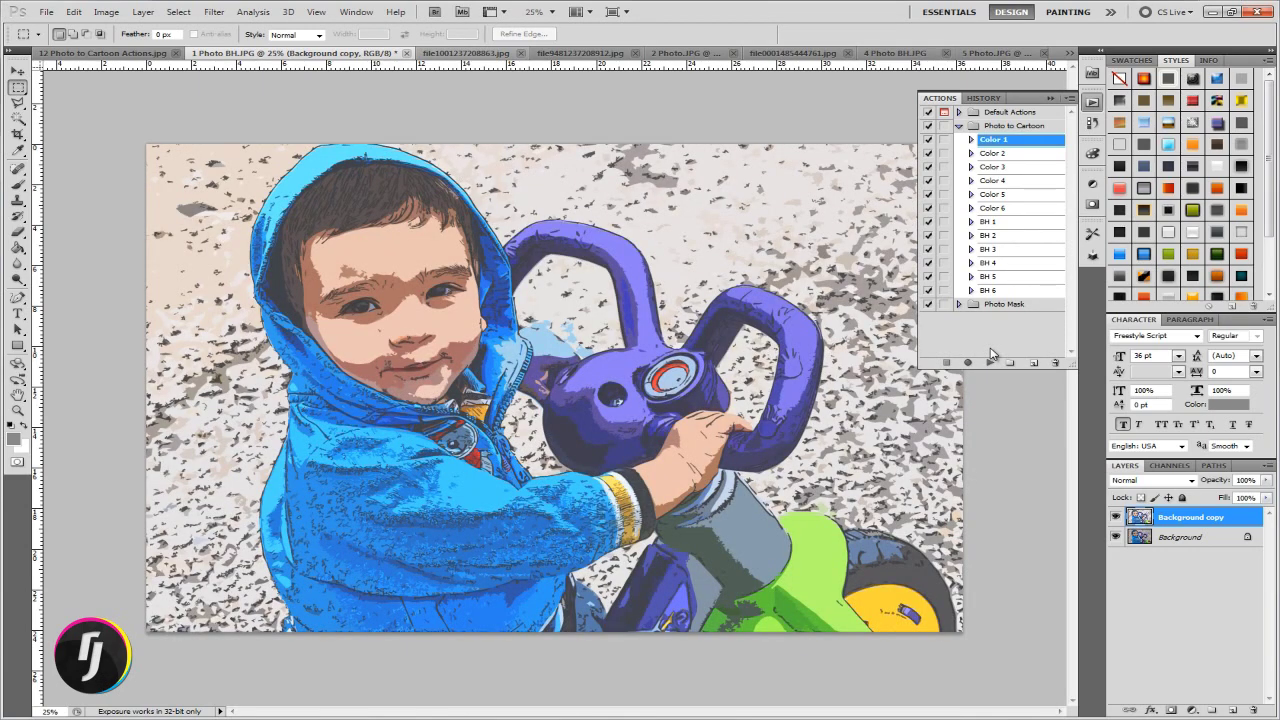
pyautogui.click(1117, 517)
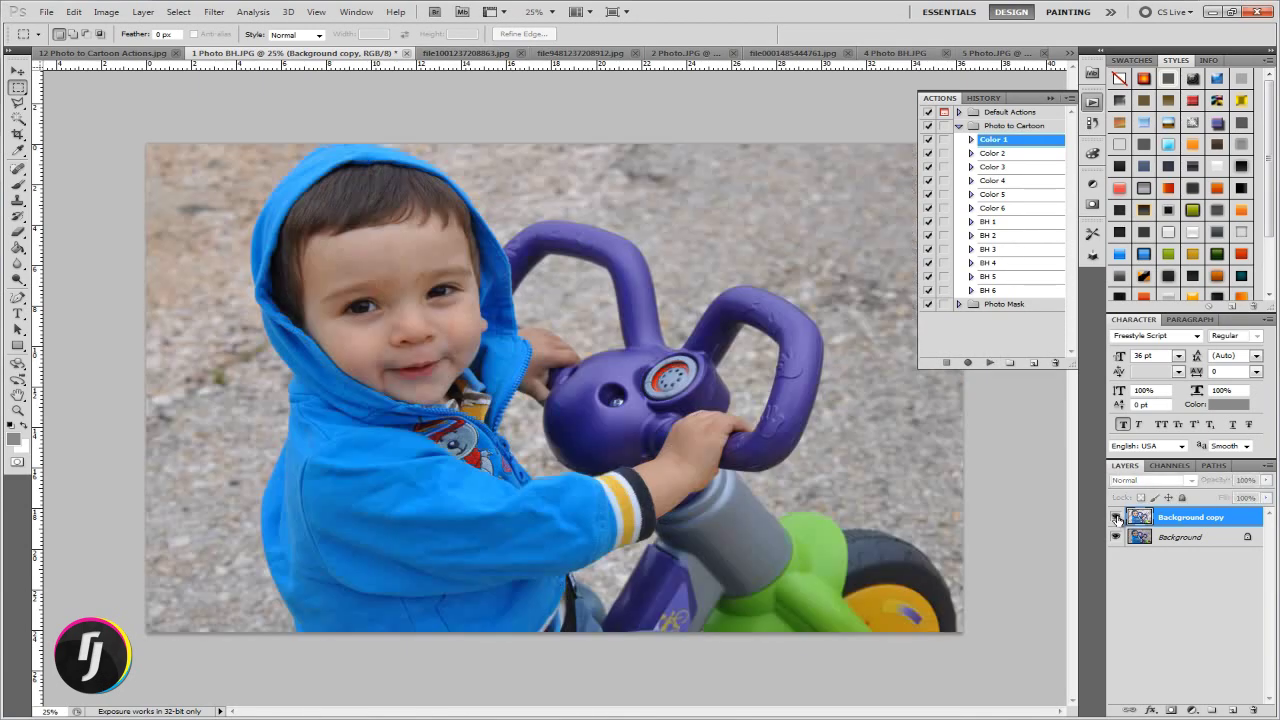
pyautogui.click(1117, 517)
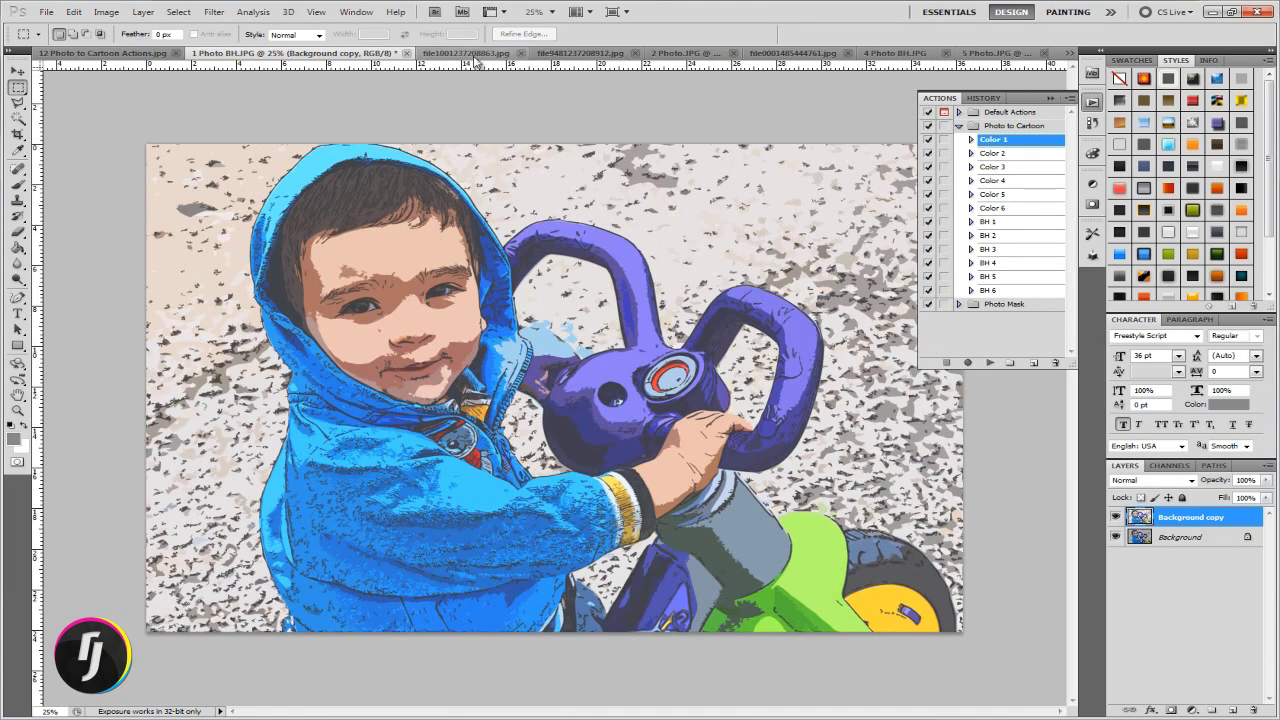
pyautogui.click(472, 53)
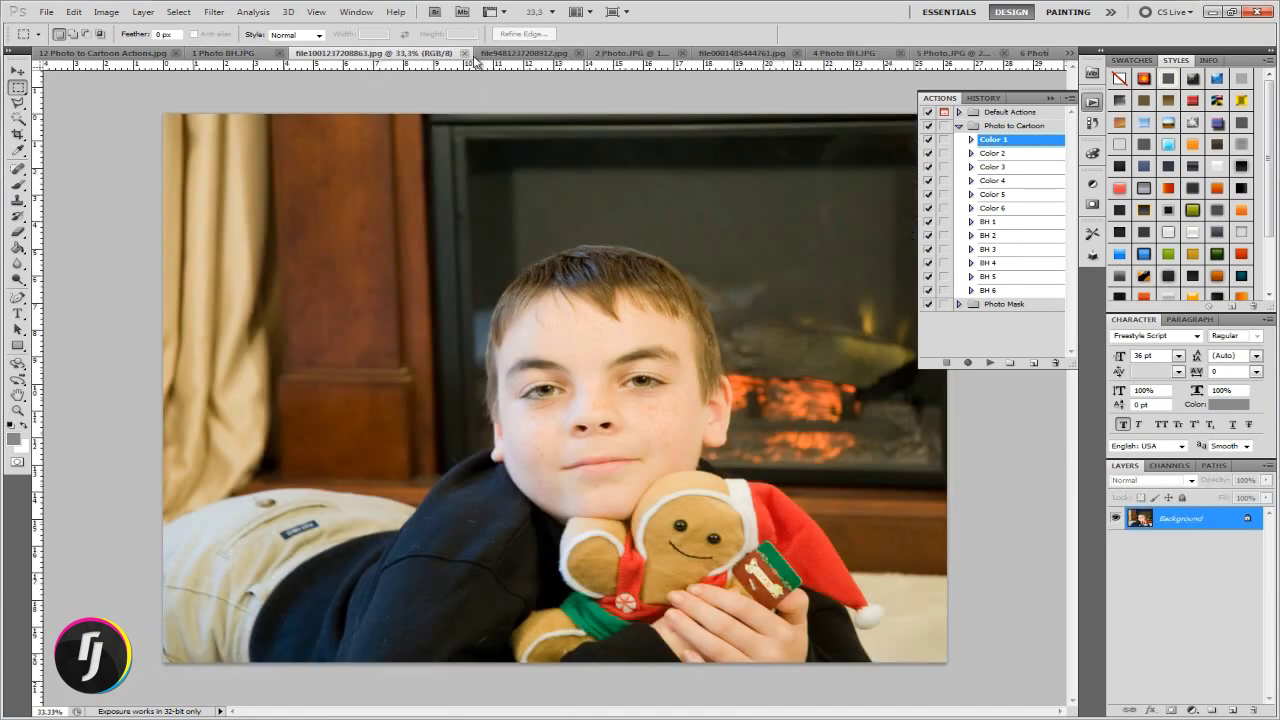
# Run Color 1 on the fireplace photo, compare it with the original, then hide that cartoon layer.
pyautogui.click(991, 362)
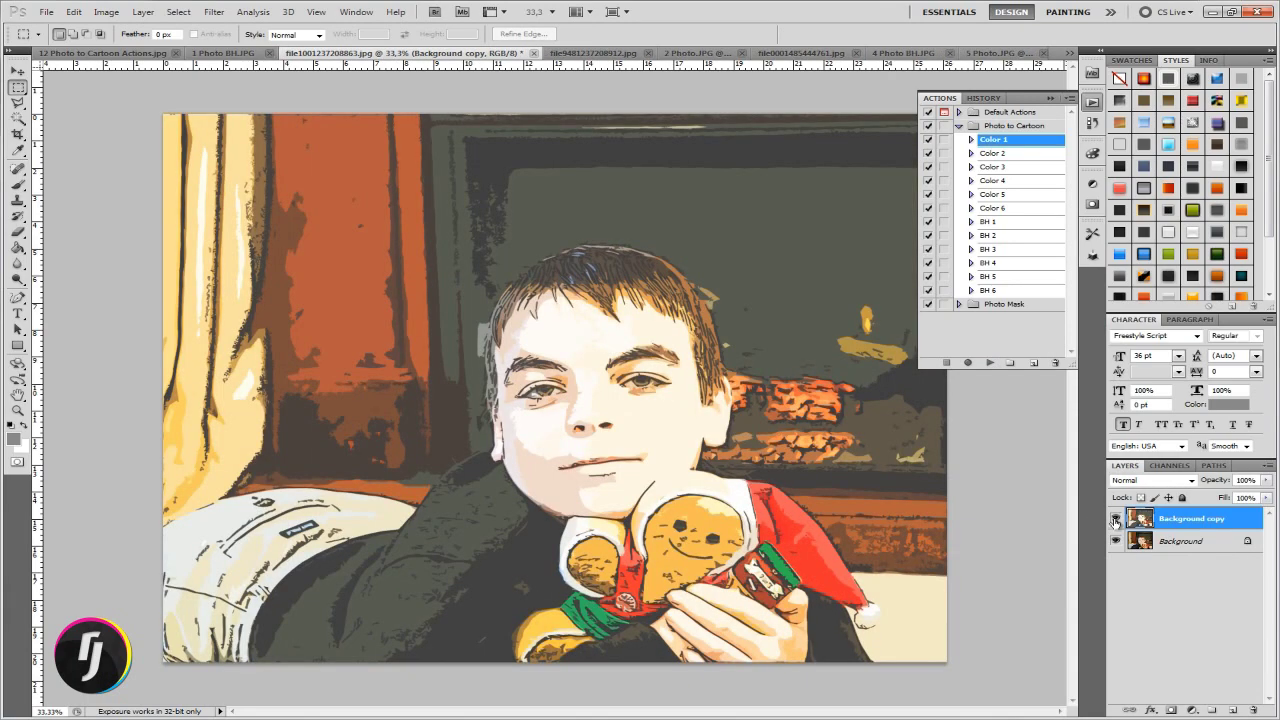
pyautogui.click(1116, 519)
pyautogui.click(1150, 541)
# Run Color 2 from the Background layer as Background copy 2, compare both cartoons, then hide them.
pyautogui.click(1116, 519)
pyautogui.click(993, 153)
pyautogui.click(990, 362)
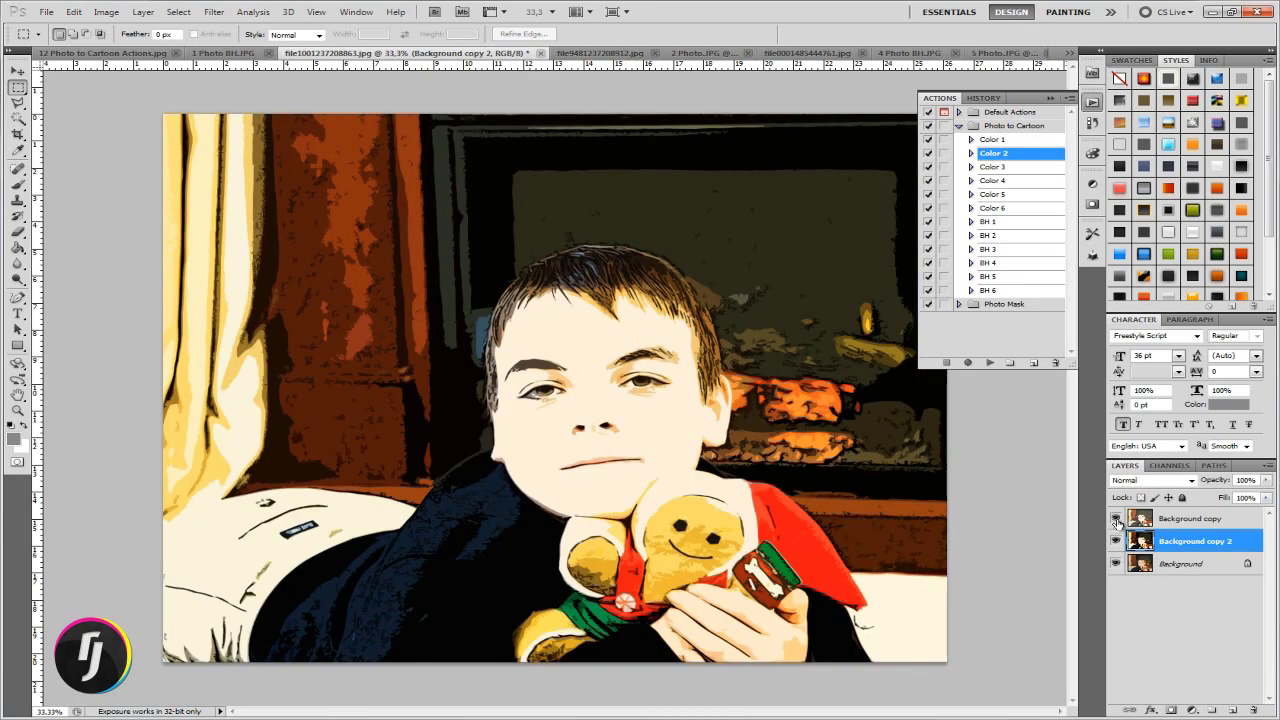
pyautogui.click(1116, 519)
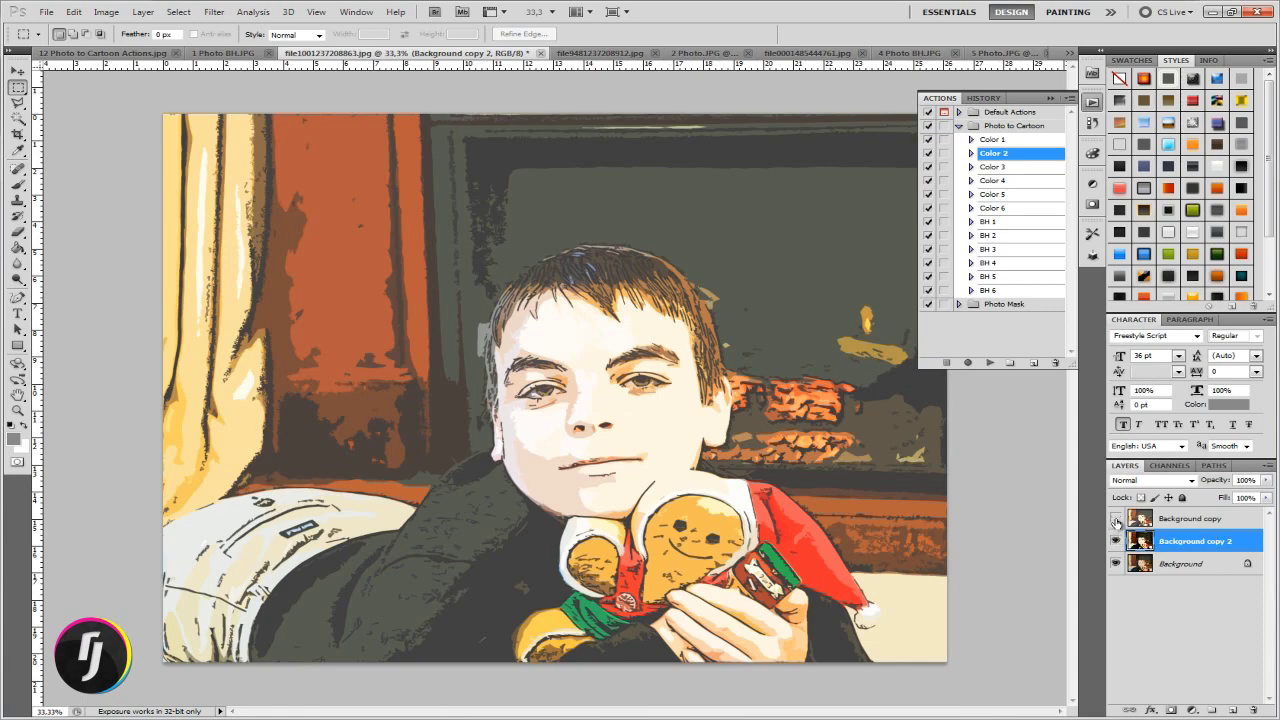
pyautogui.click(1116, 519)
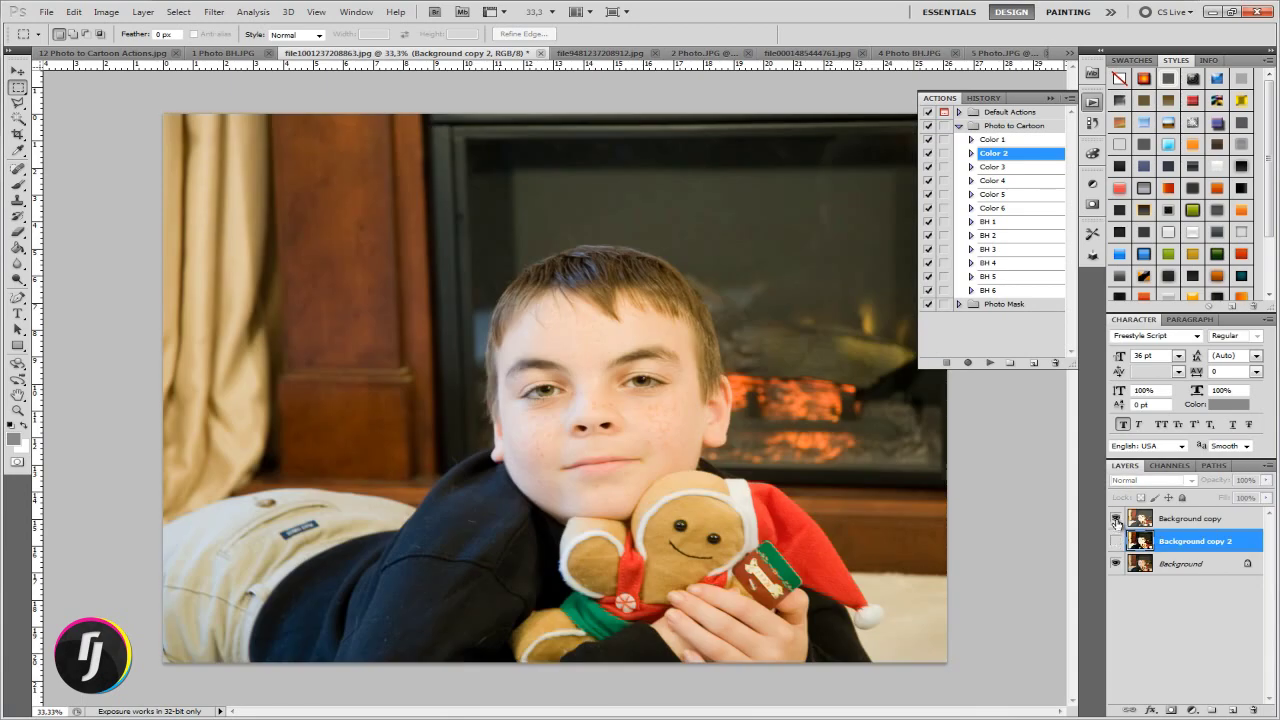
pyautogui.click(1116, 519)
pyautogui.click(1116, 519)
pyautogui.click(1116, 541)
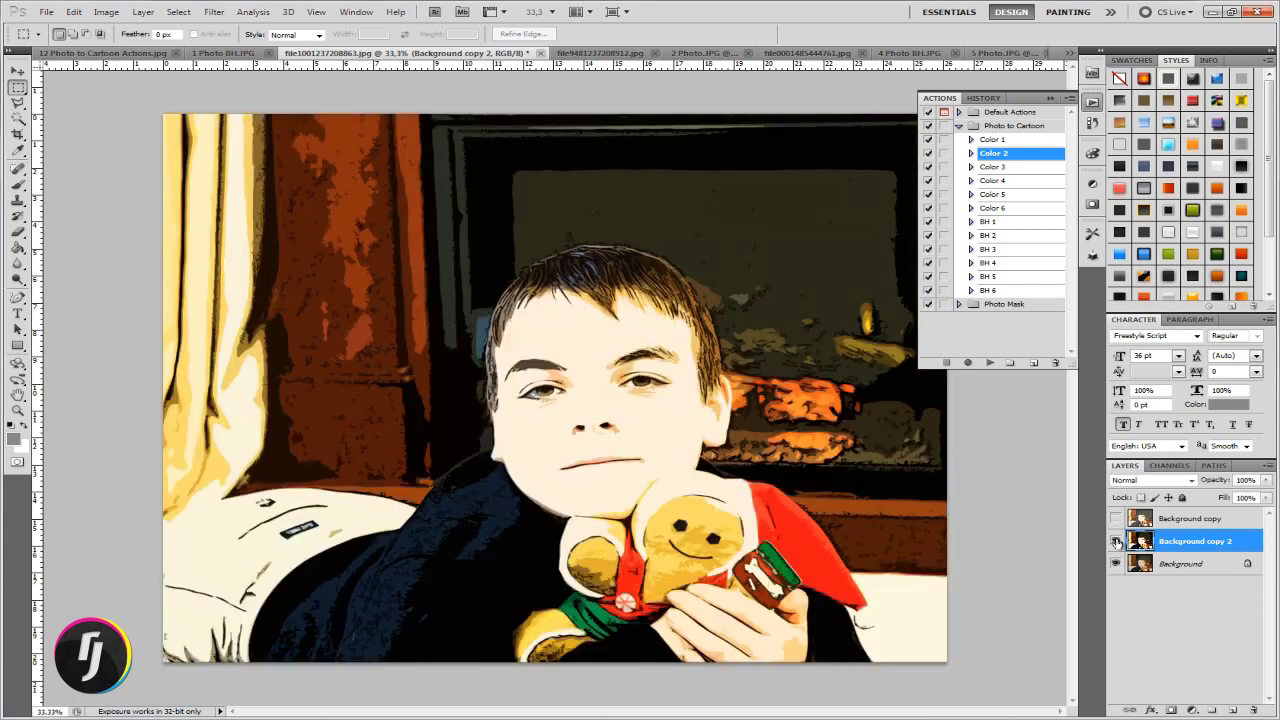
pyautogui.click(1116, 541)
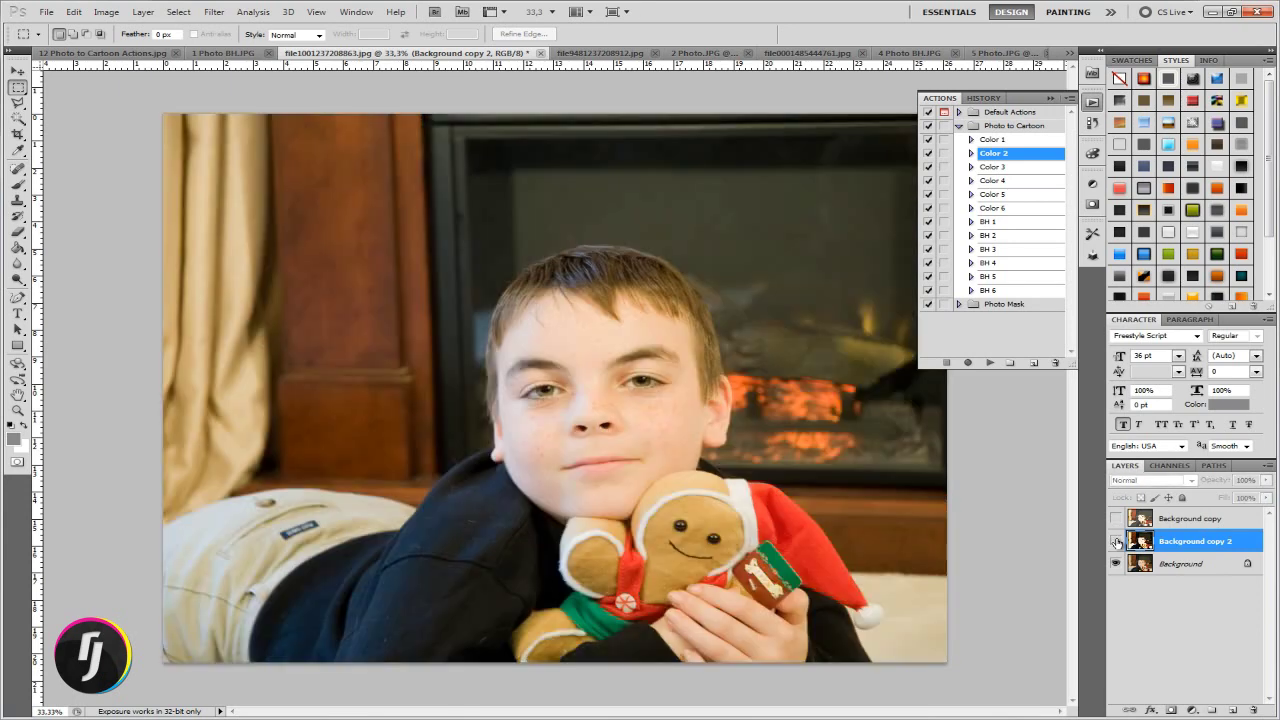
pyautogui.click(1002, 168)
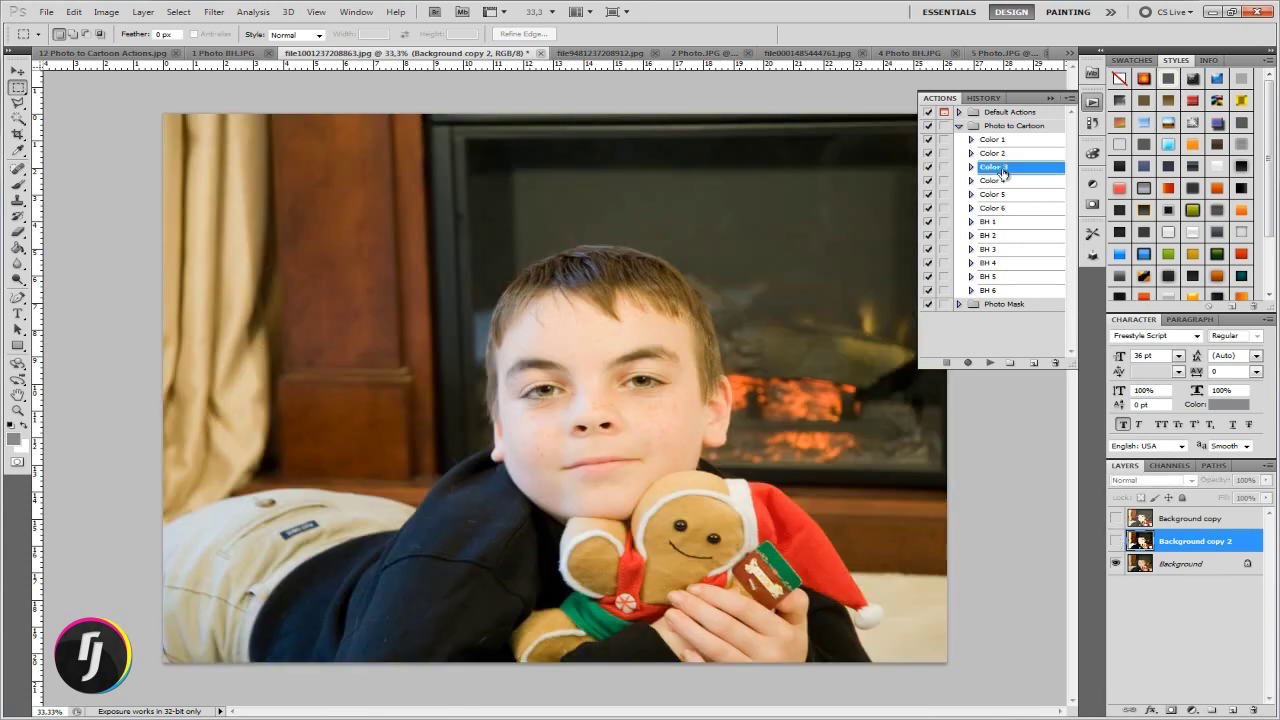
# Run Color 3 from the Background layer as Background copy 3, compare it with earlier cartoons, then hide them.
pyautogui.click(1162, 564)
pyautogui.click(990, 362)
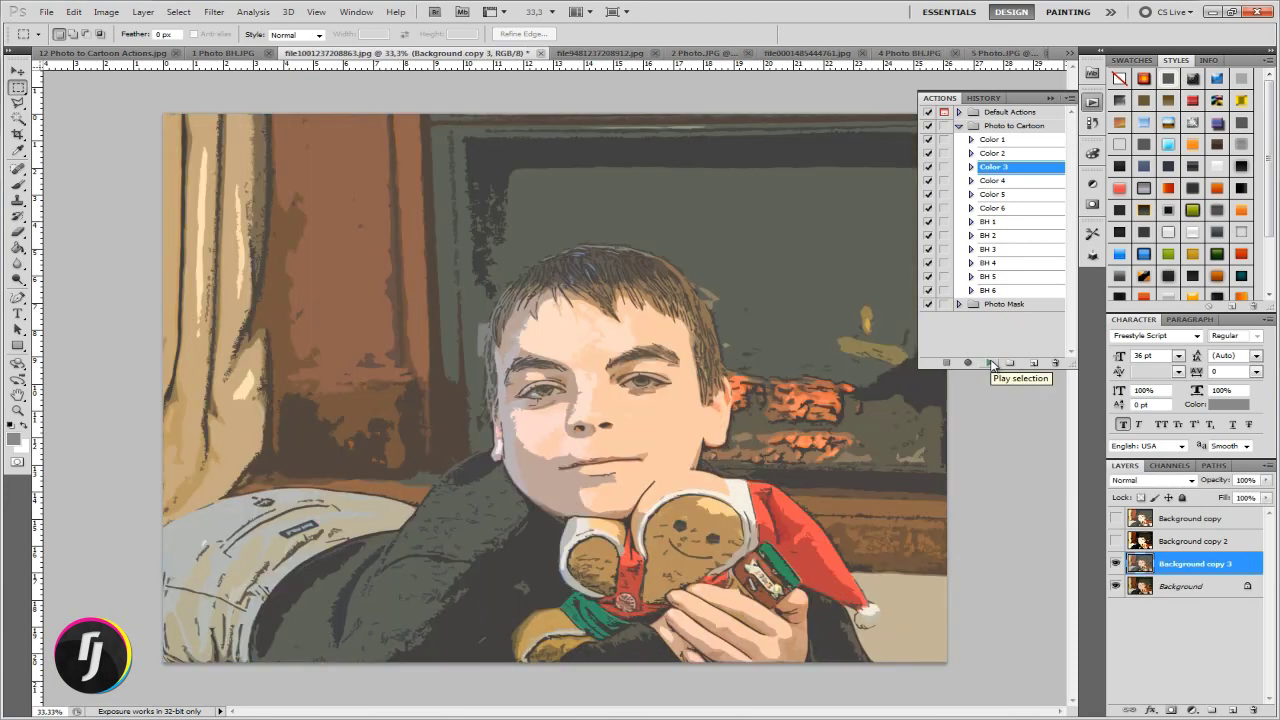
pyautogui.click(1116, 541)
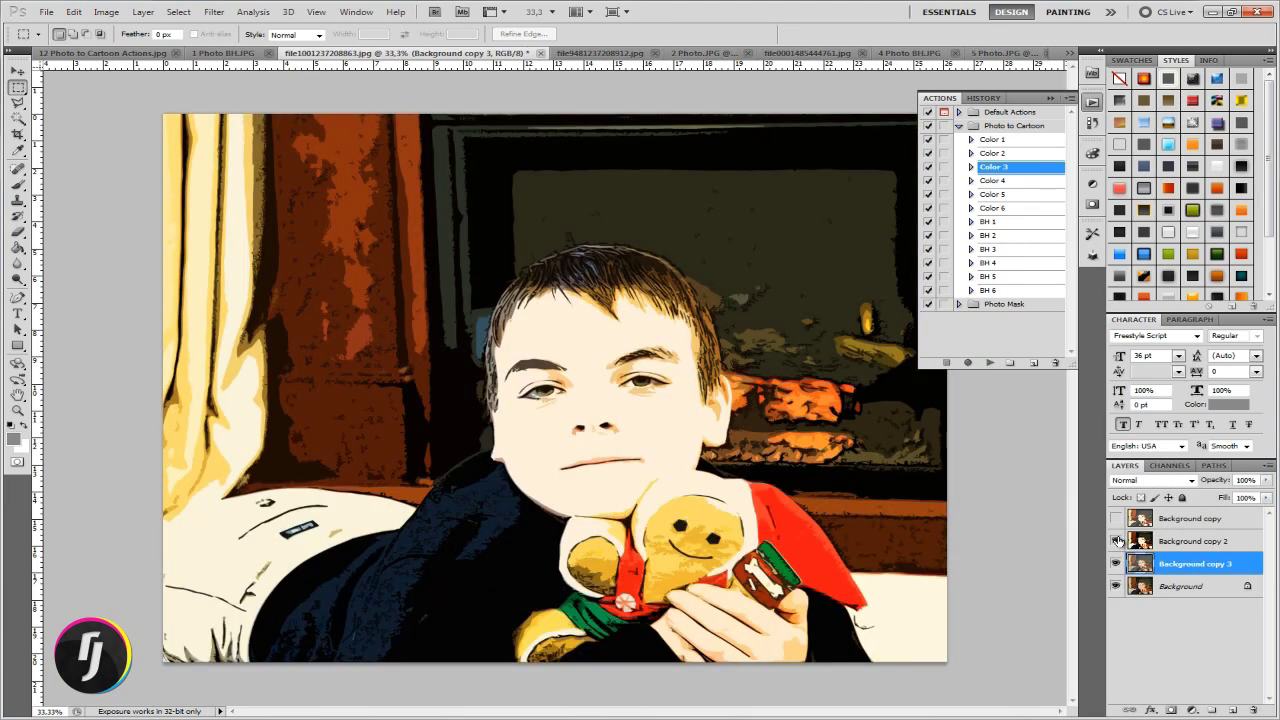
pyautogui.click(1116, 519)
pyautogui.click(1116, 519)
pyautogui.click(1116, 541)
pyautogui.click(1116, 564)
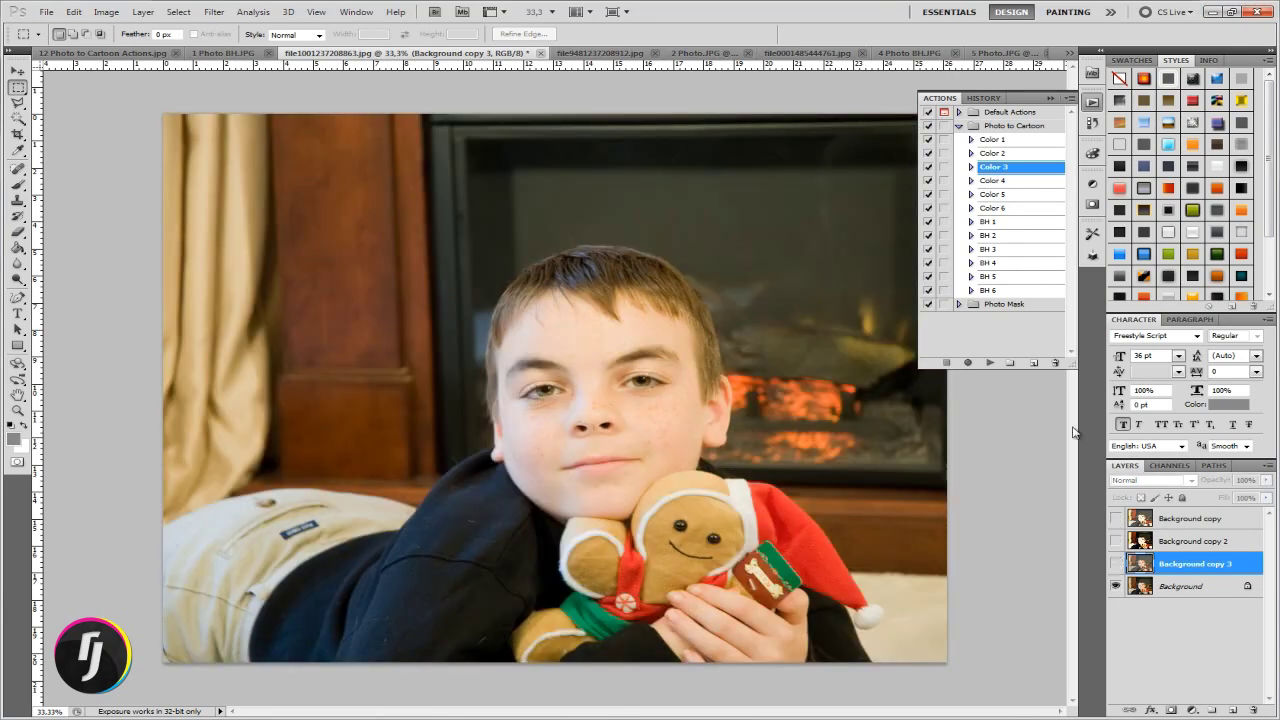
# Run Color 4 from Background as Background copy 4, compare all cartoon layers, then hide them.
pyautogui.click(1000, 181)
pyautogui.click(1170, 585)
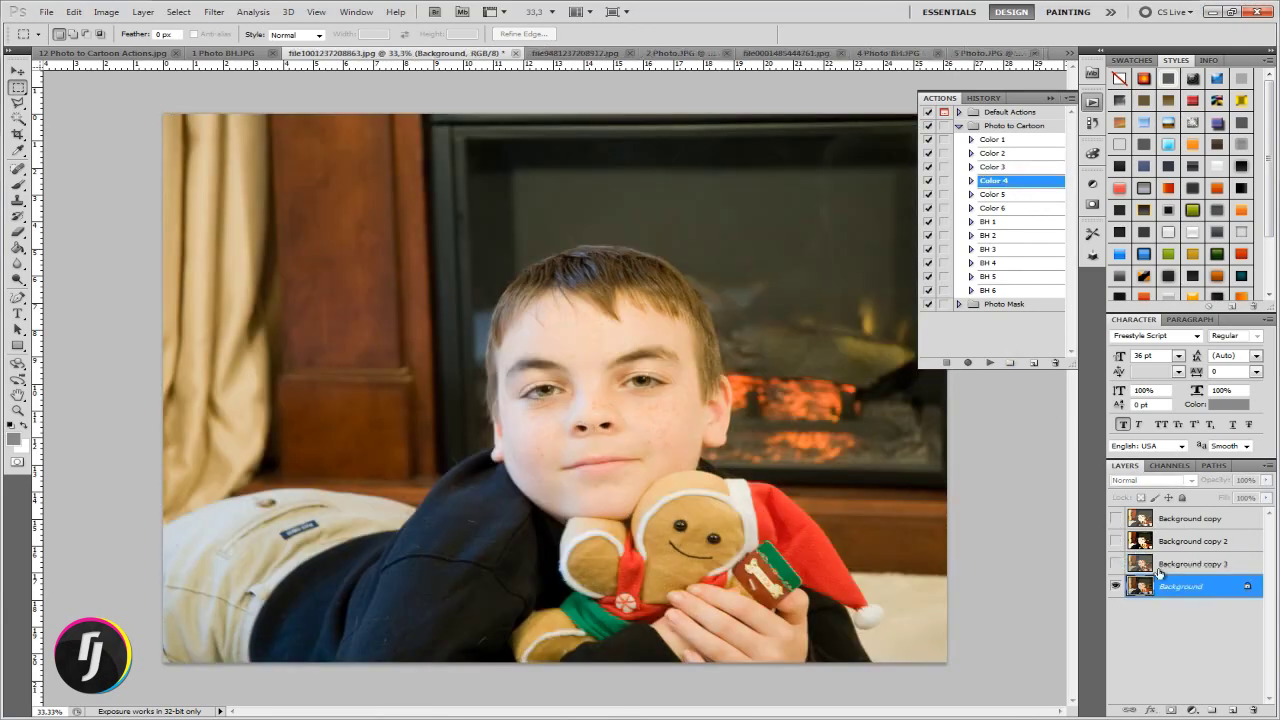
pyautogui.click(990, 363)
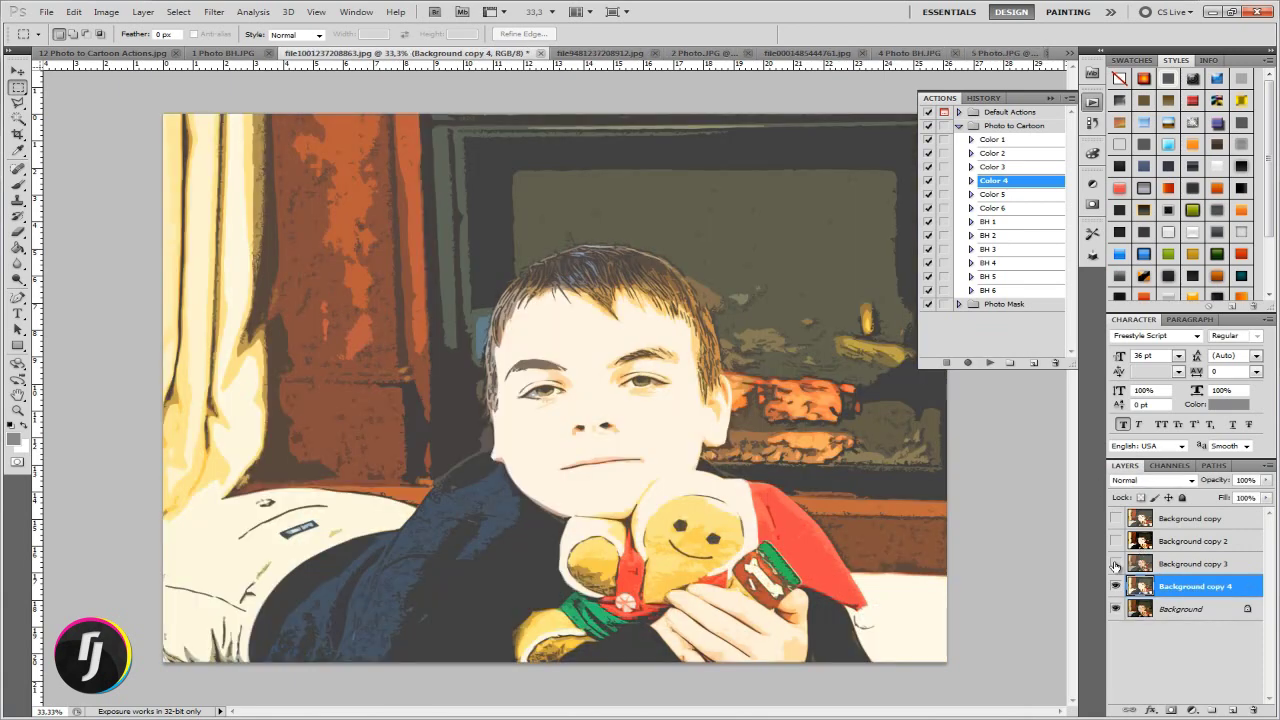
pyautogui.click(1116, 564)
pyautogui.click(1116, 541)
pyautogui.click(1116, 519)
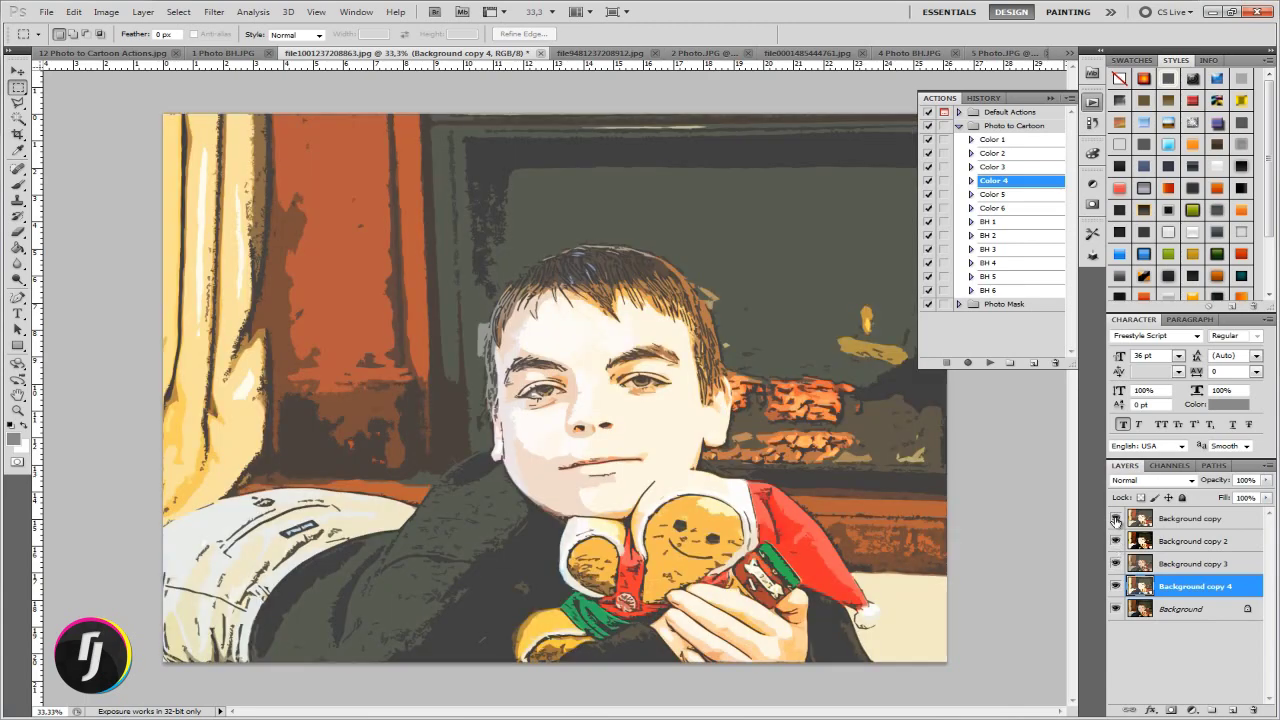
pyautogui.click(1116, 519)
pyautogui.click(1116, 541)
pyautogui.click(1116, 564)
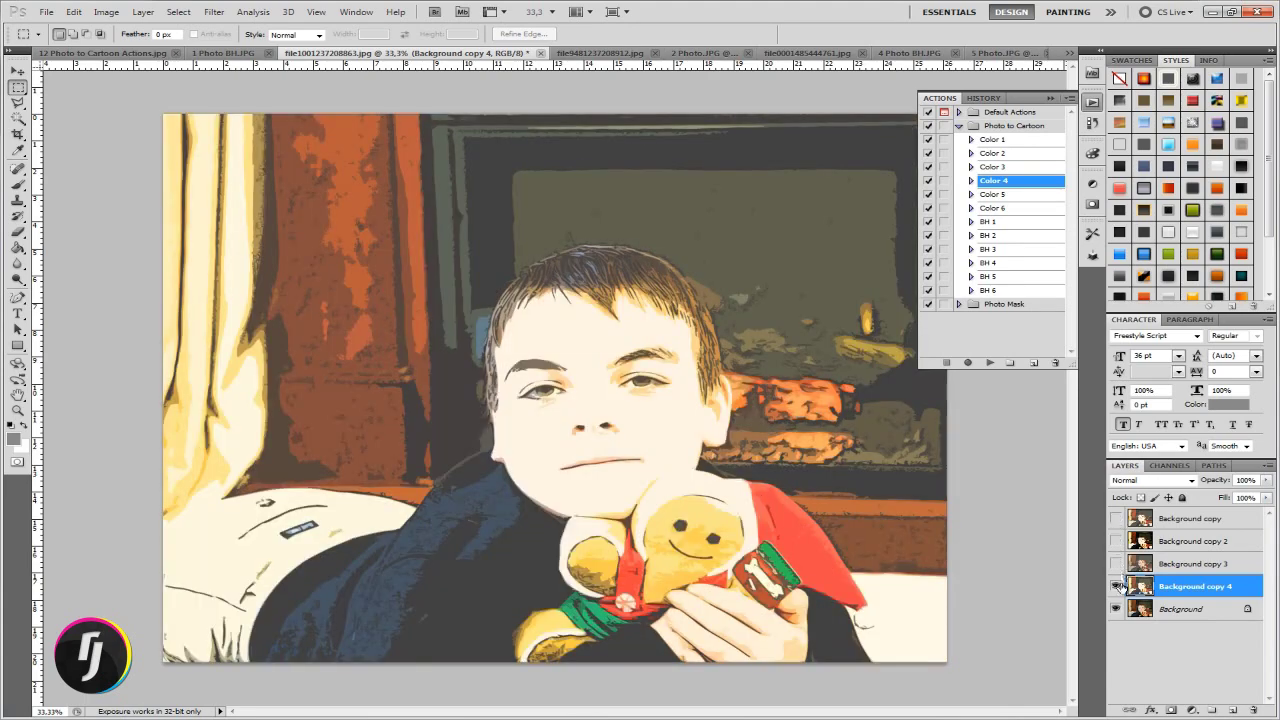
pyautogui.click(1116, 586)
pyautogui.click(1014, 196)
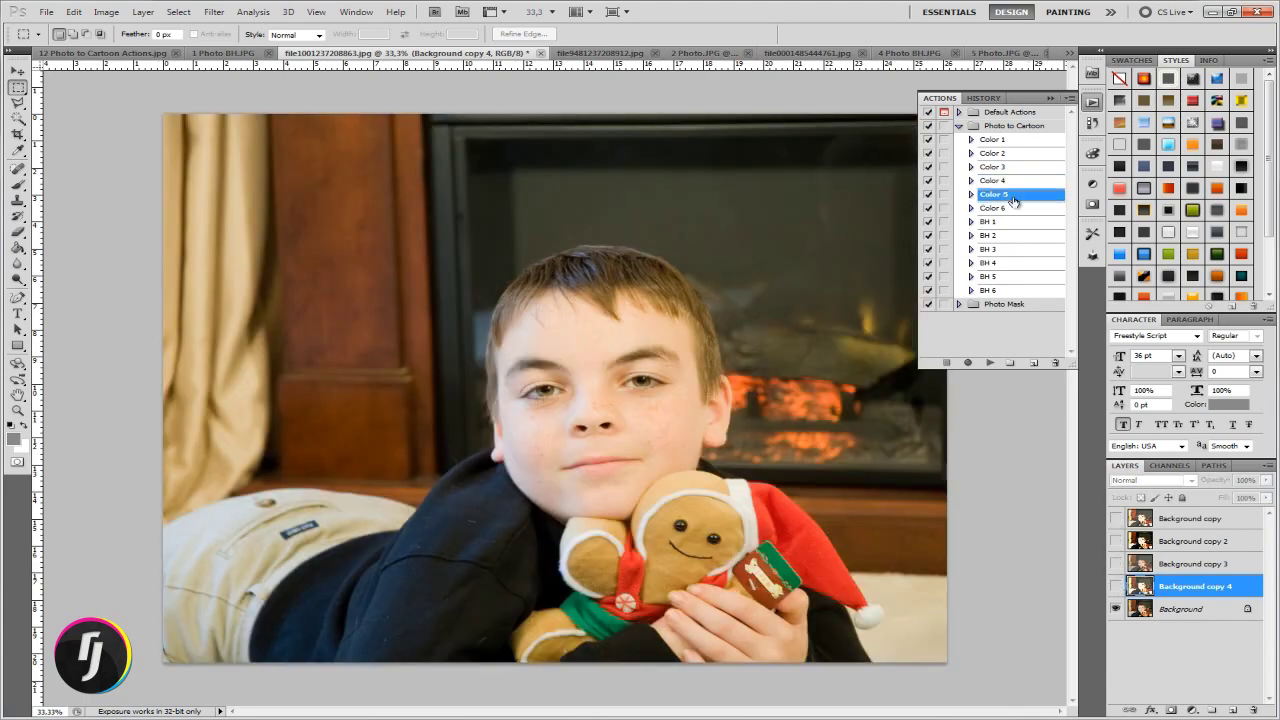
# Run Color 5 from the Background layer as Background copy 5, compare it, then hide it.
pyautogui.click(1187, 609)
pyautogui.click(989, 362)
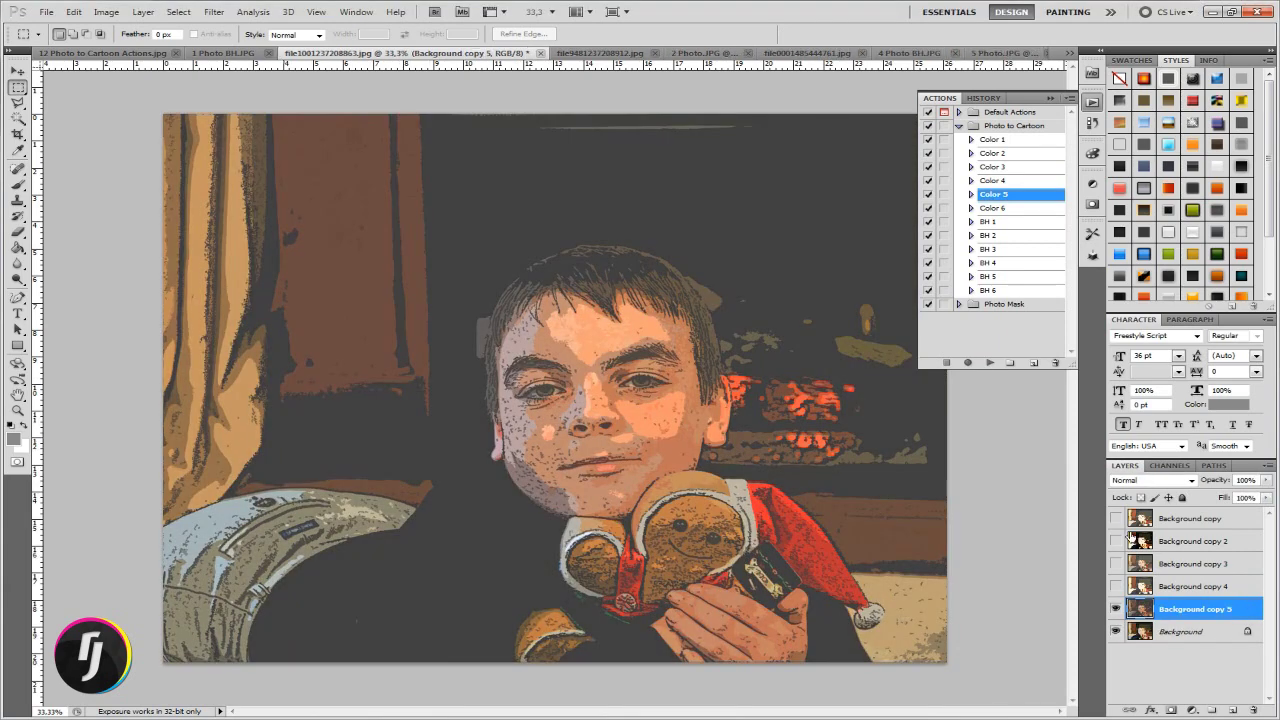
pyautogui.click(1116, 609)
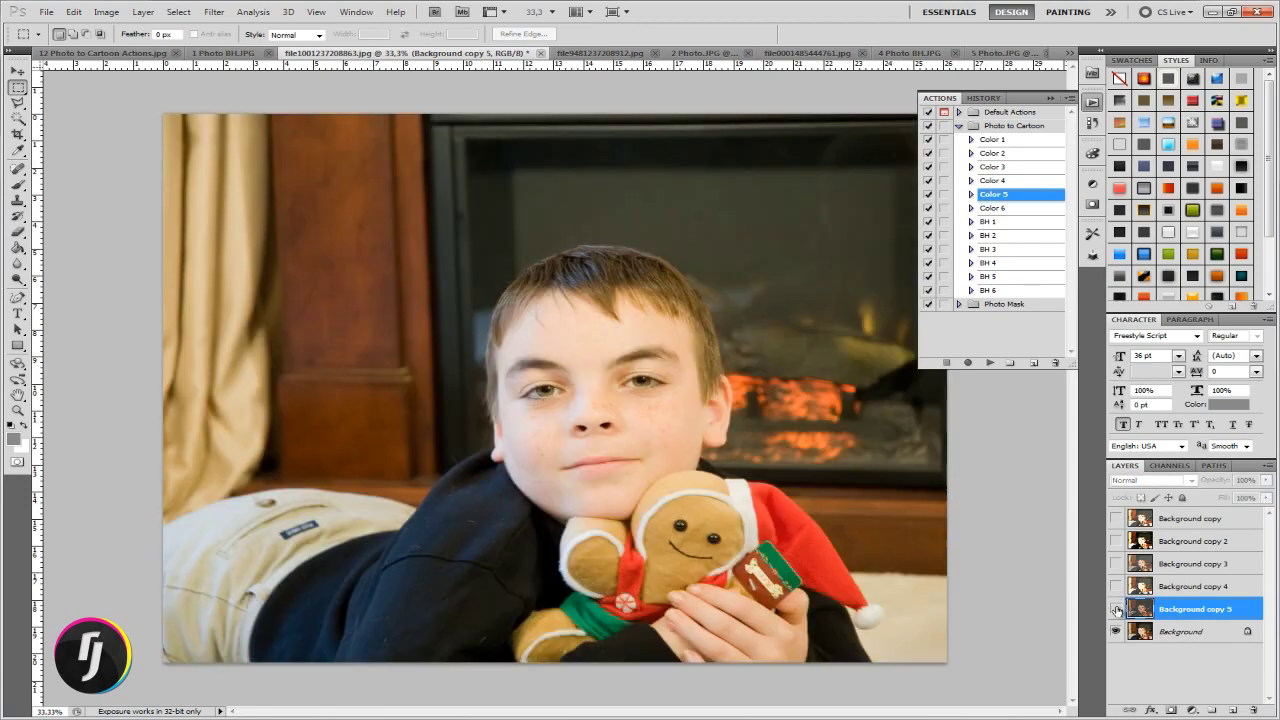
pyautogui.click(1116, 609)
pyautogui.click(1116, 609)
# Apply the Color 6 action to the Background layer as Background copy 6.
pyautogui.click(1018, 208)
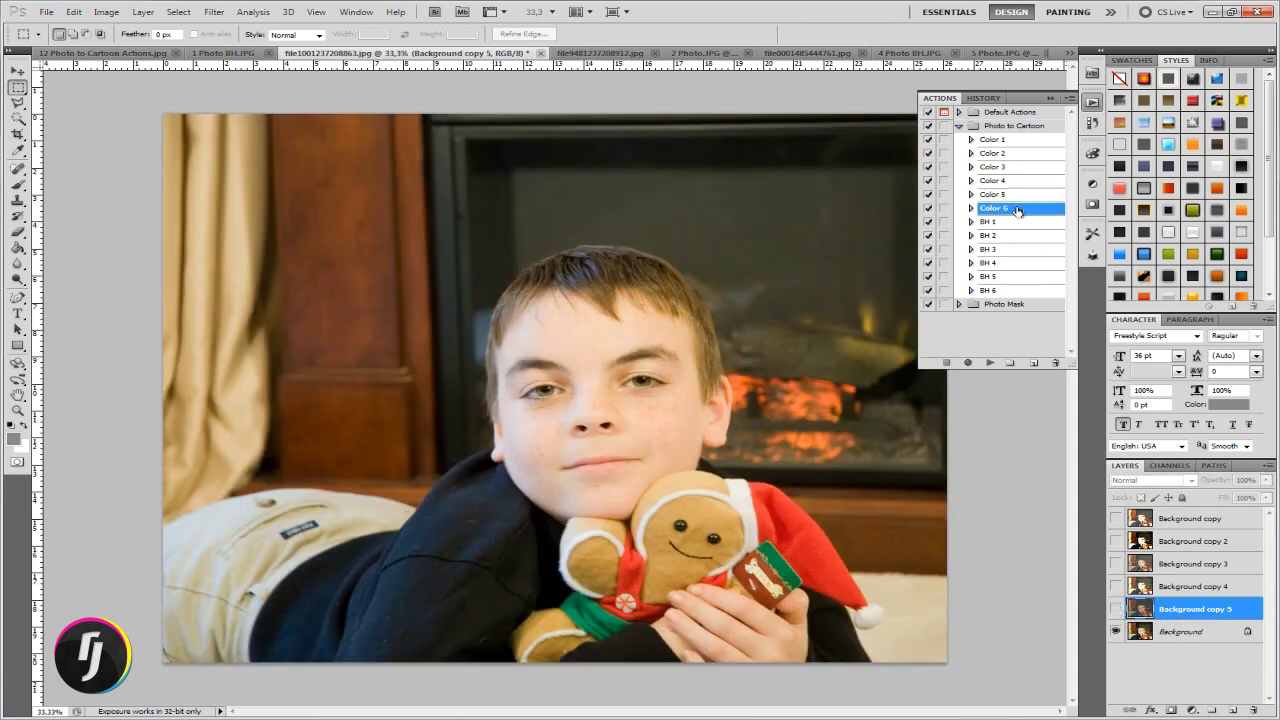
pyautogui.click(1167, 632)
pyautogui.click(988, 362)
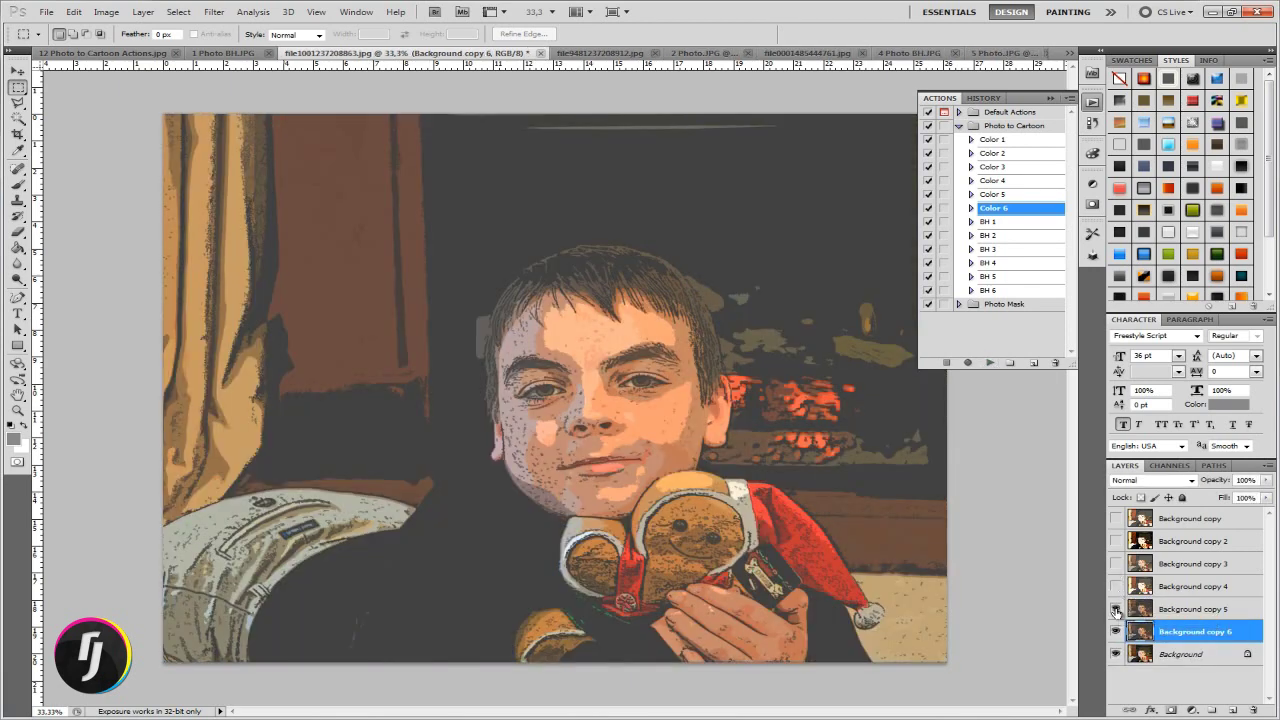
# Adjust layer visibility so only the Background copy 4 cartoon remains showing.
pyautogui.click(1116, 608)
pyautogui.click(1116, 586)
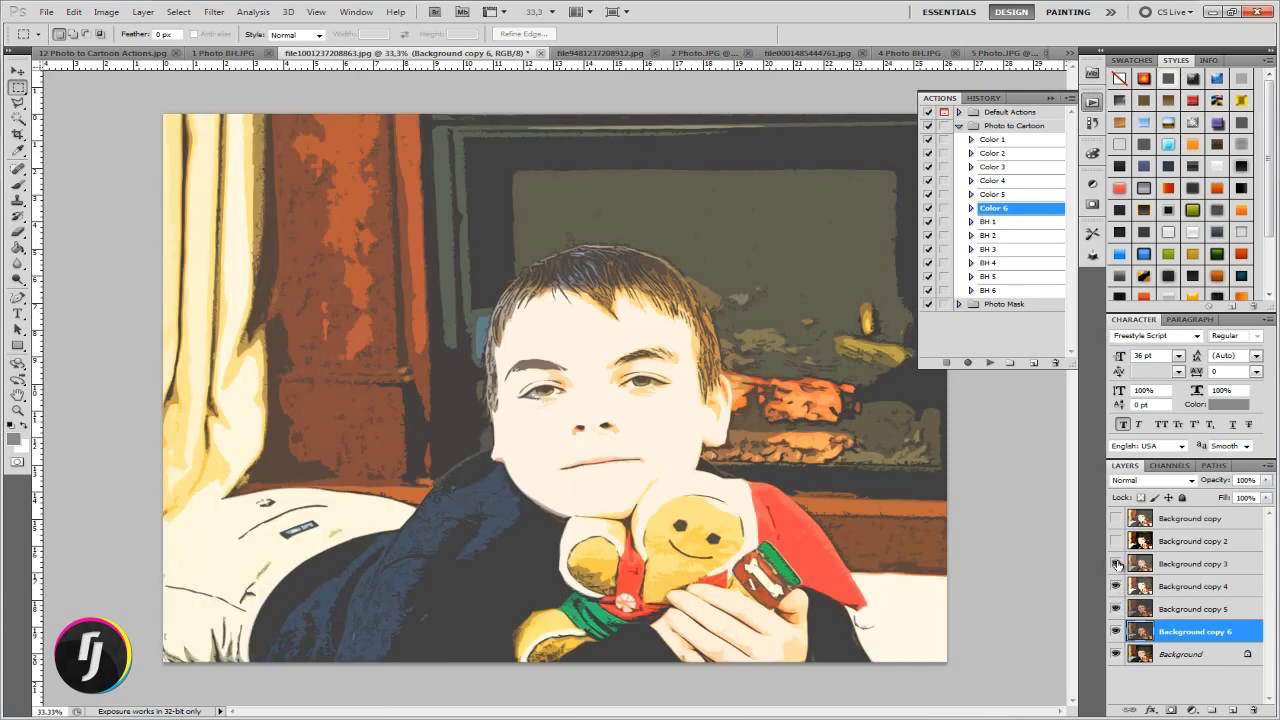
pyautogui.click(1116, 563)
pyautogui.click(1116, 541)
pyautogui.click(1116, 518)
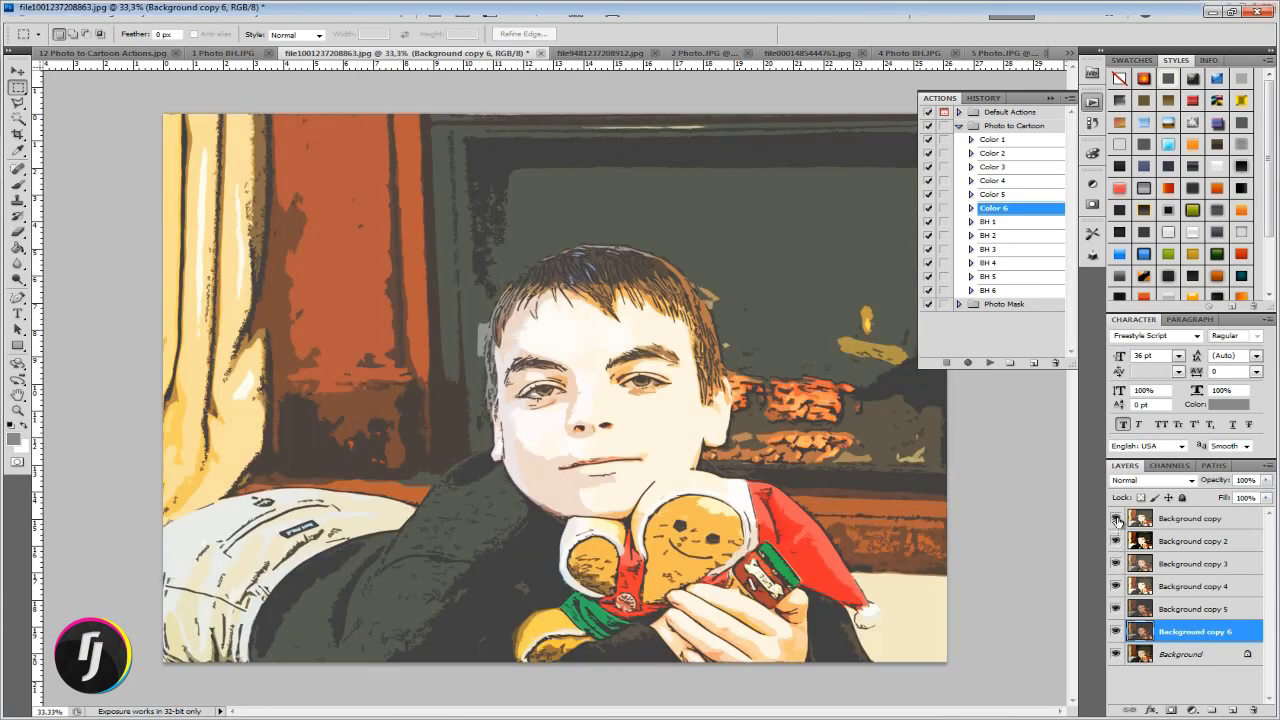
pyautogui.moveTo(1116, 518); pyautogui.dragTo(1116, 563)
pyautogui.click(1116, 608)
pyautogui.click(1116, 631)
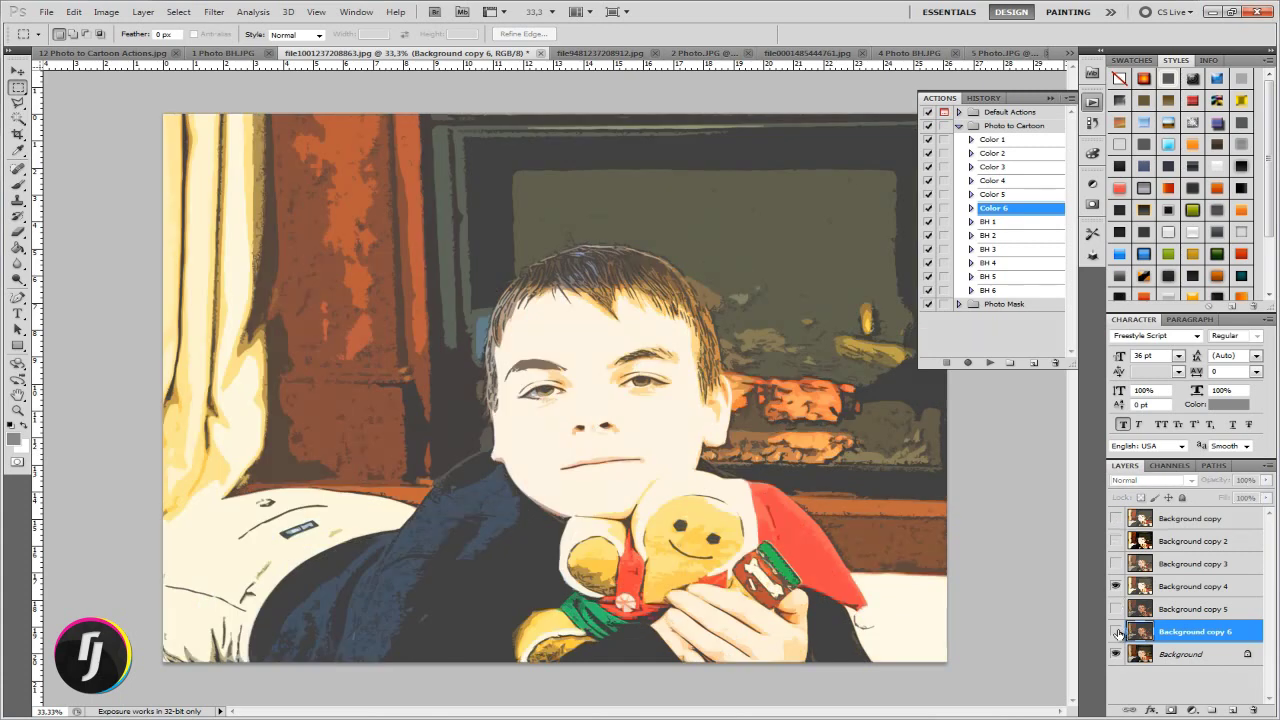
pyautogui.click(1008, 223)
# Run BH 1 from Background as grayscale Background copy 7, compare it, then switch to the girl photo.
pyautogui.click(1160, 654)
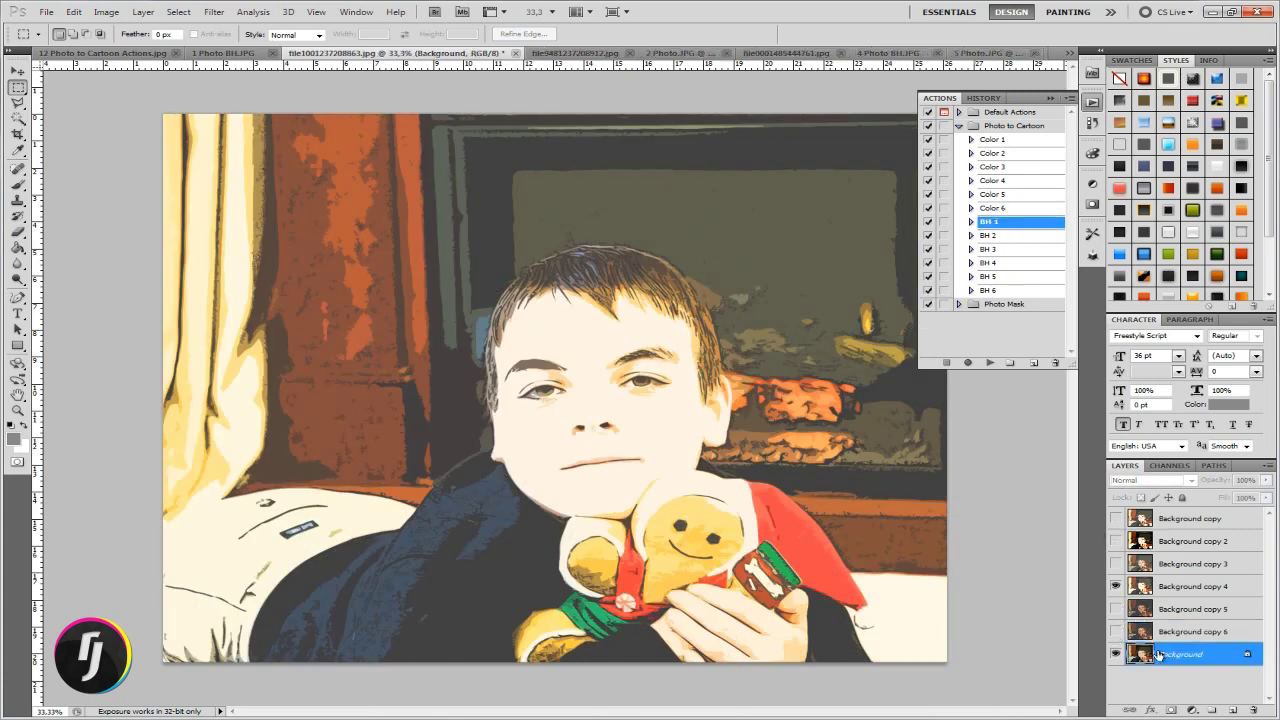
pyautogui.click(989, 362)
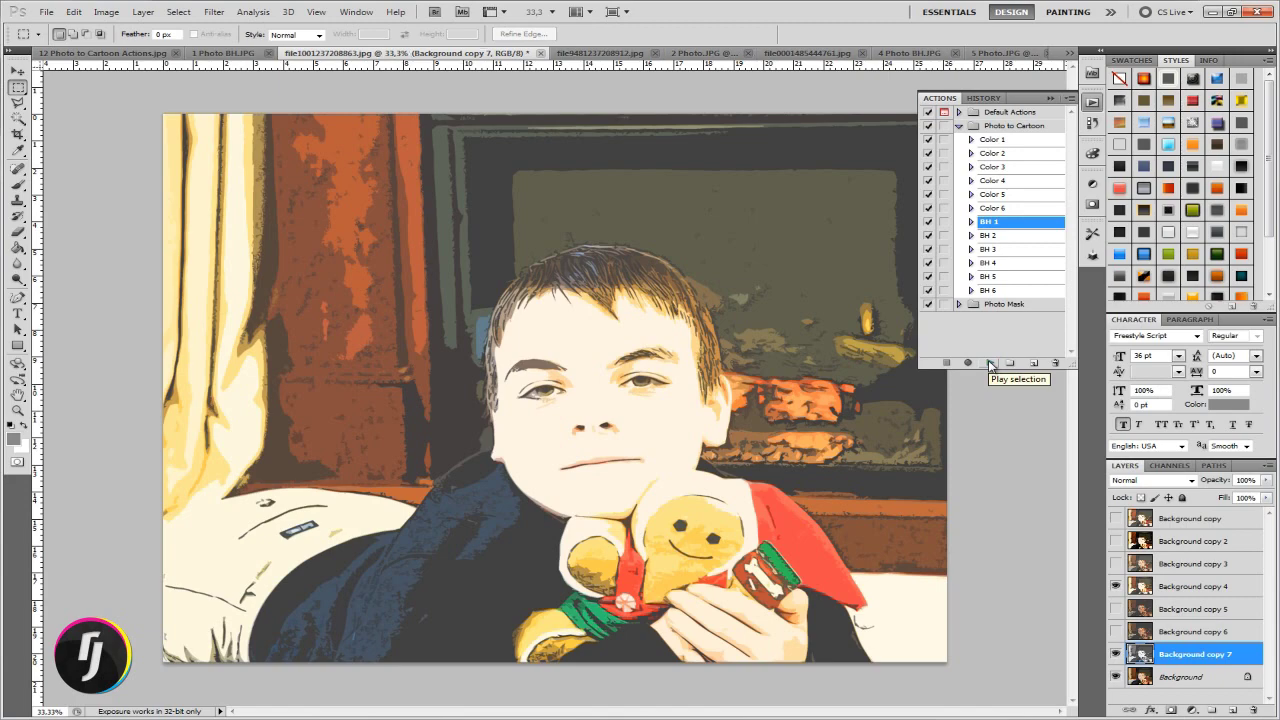
pyautogui.click(1116, 586)
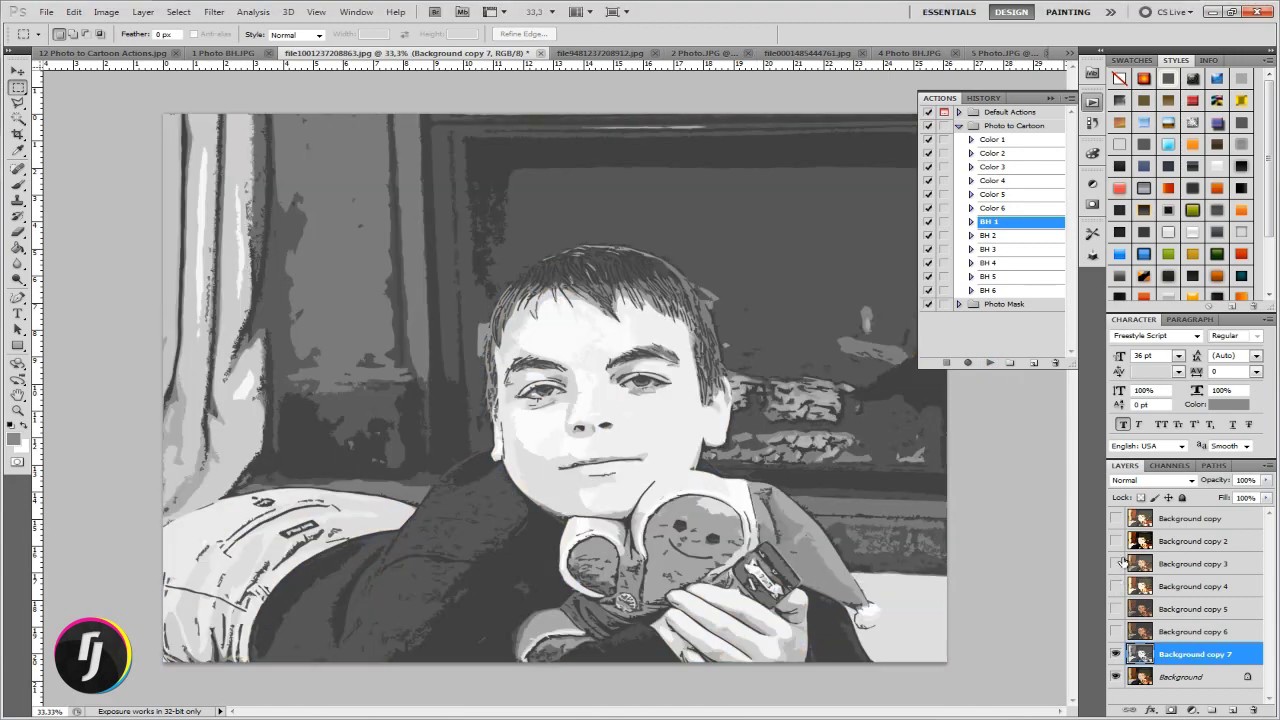
pyautogui.click(1116, 654)
pyautogui.click(593, 54)
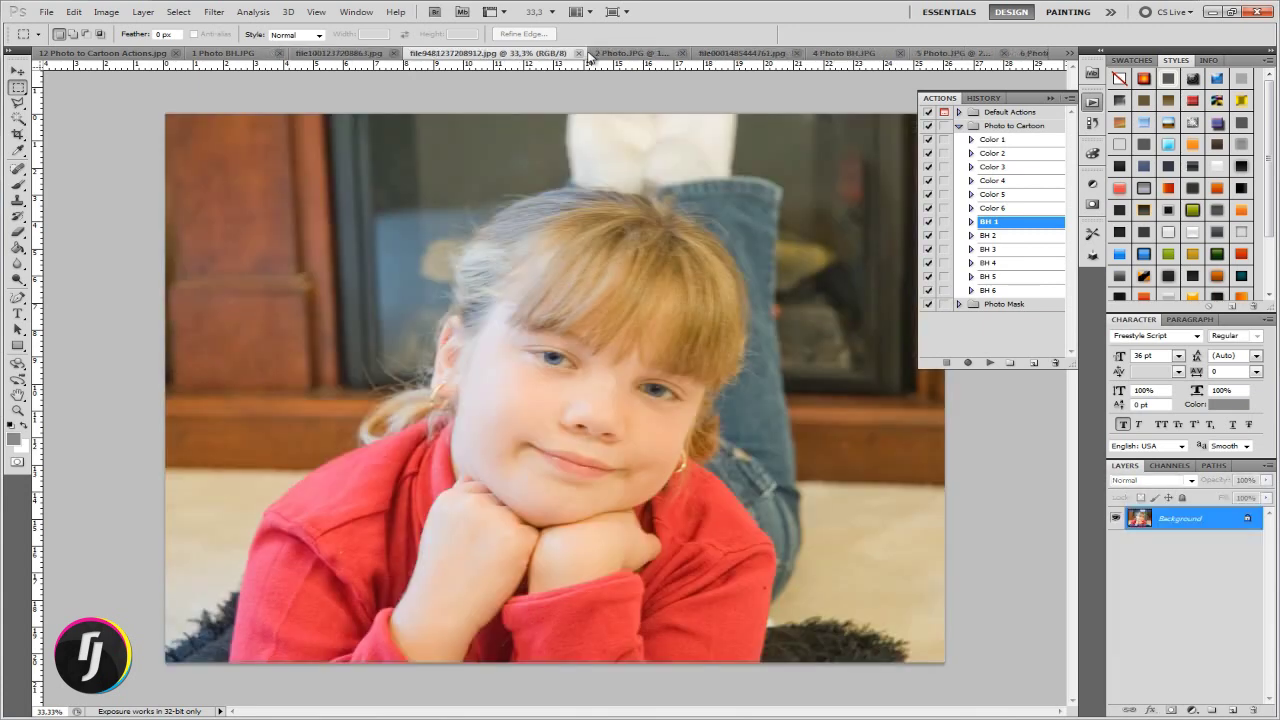
# Run Color 1 on the girl photo, compare it with the original, then hide that cartoon layer.
pyautogui.click(993, 142)
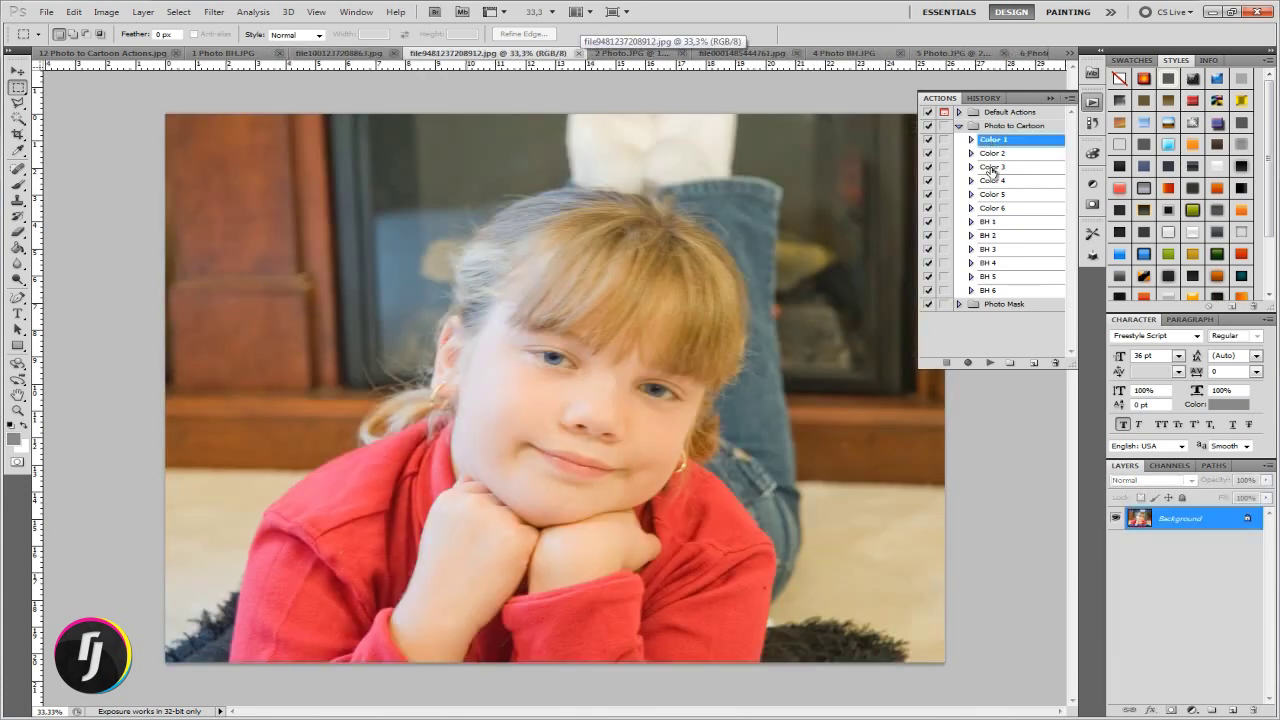
pyautogui.click(990, 362)
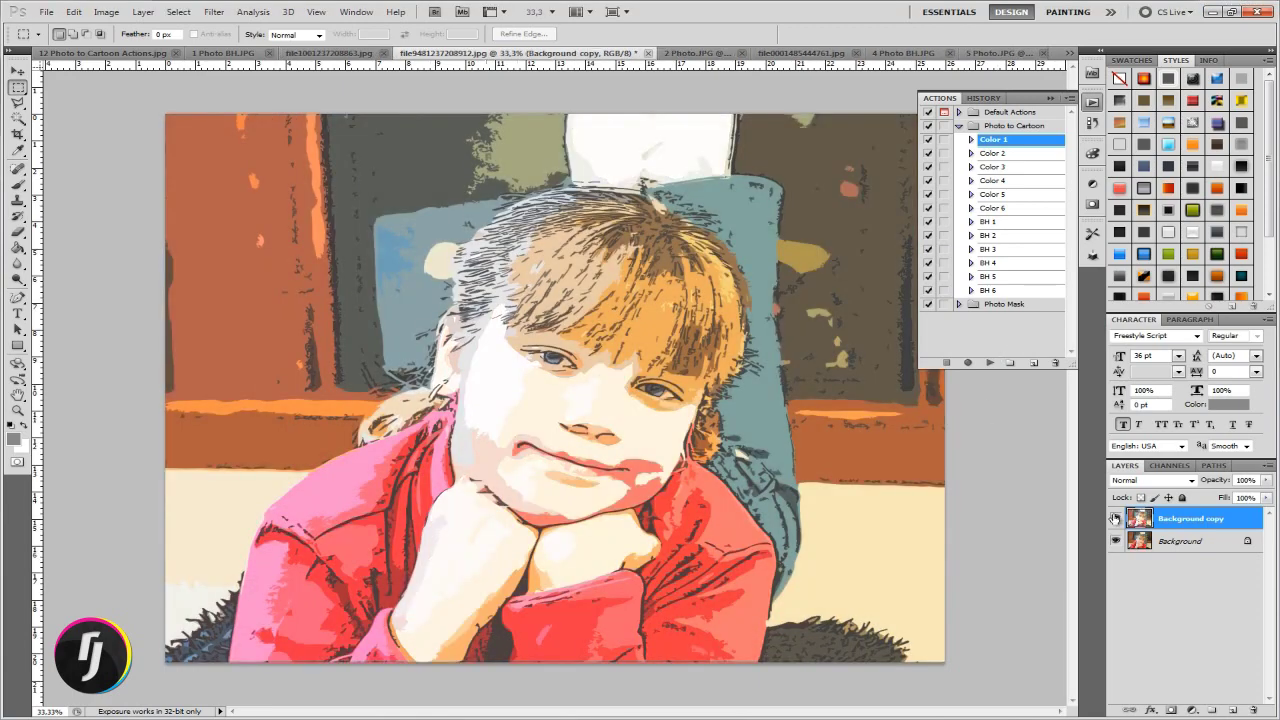
pyautogui.click(1116, 518)
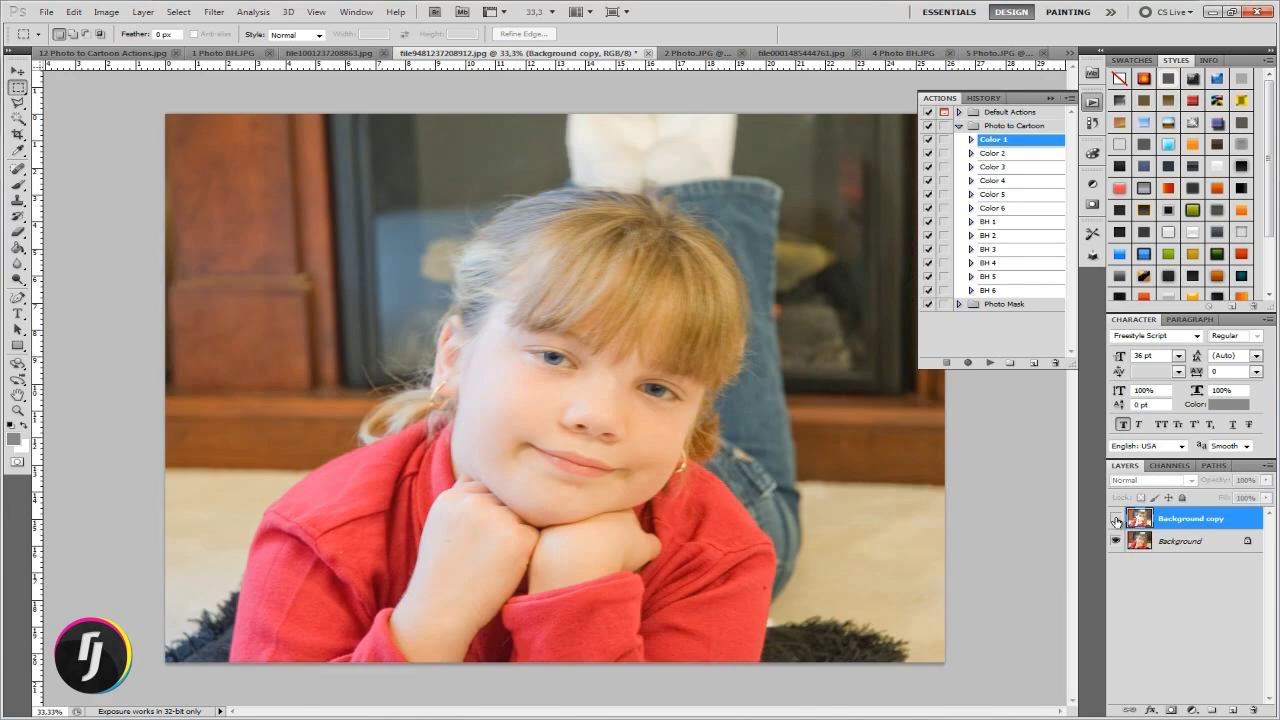
pyautogui.click(1116, 518)
pyautogui.click(1165, 541)
# Run BH 2 from Background as grayscale Background copy 2, compare, then switch to 2 Photo.JPG.
pyautogui.click(1000, 236)
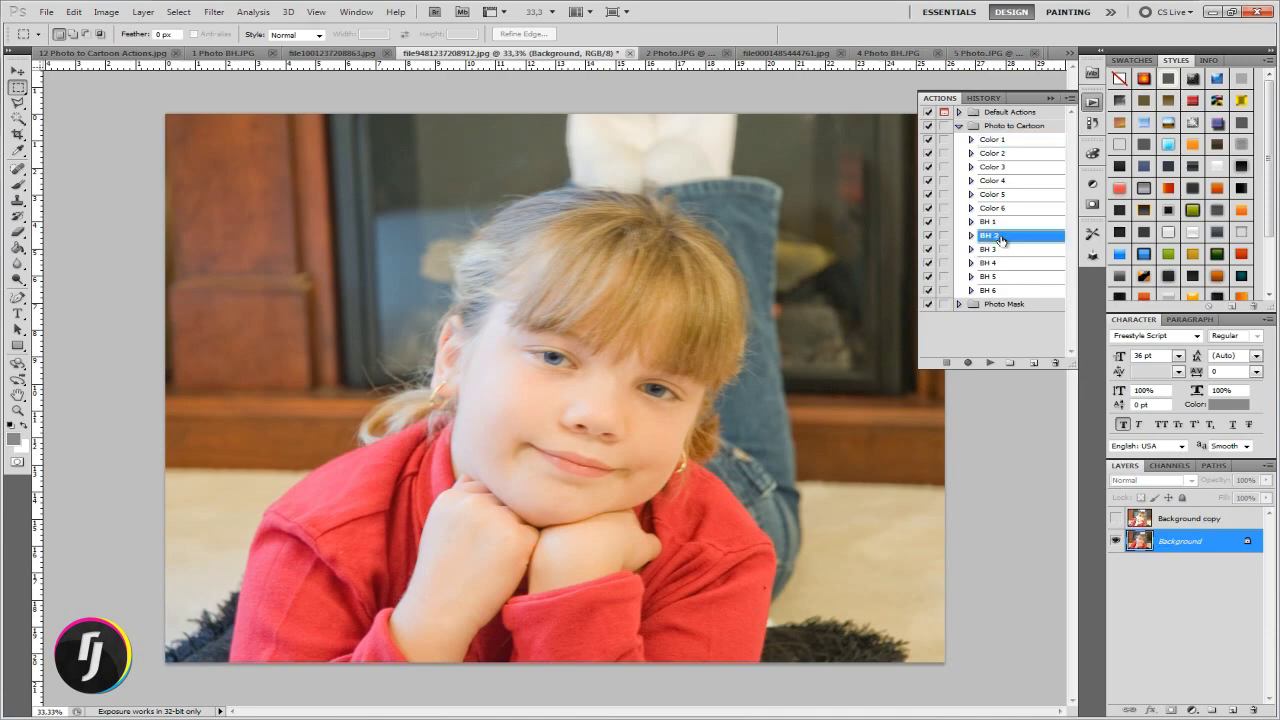
pyautogui.click(990, 362)
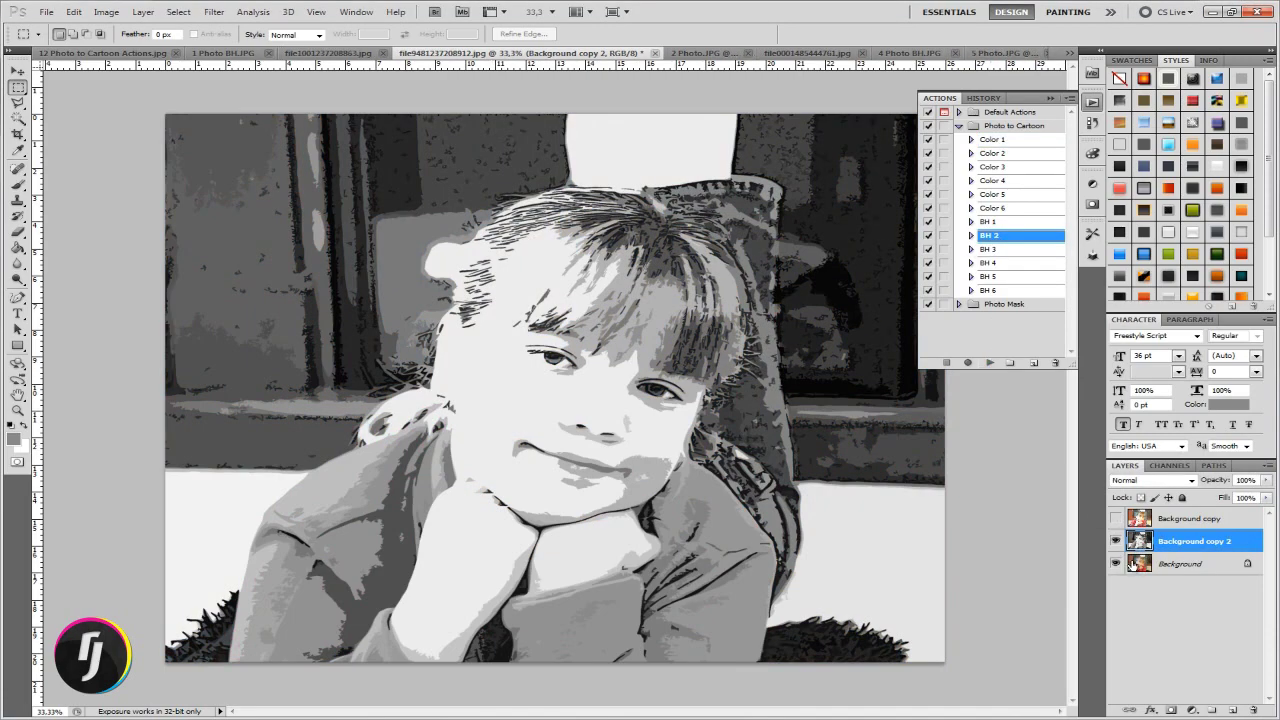
pyautogui.click(1116, 541)
pyautogui.click(1116, 519)
pyautogui.click(1116, 519)
pyautogui.click(1116, 541)
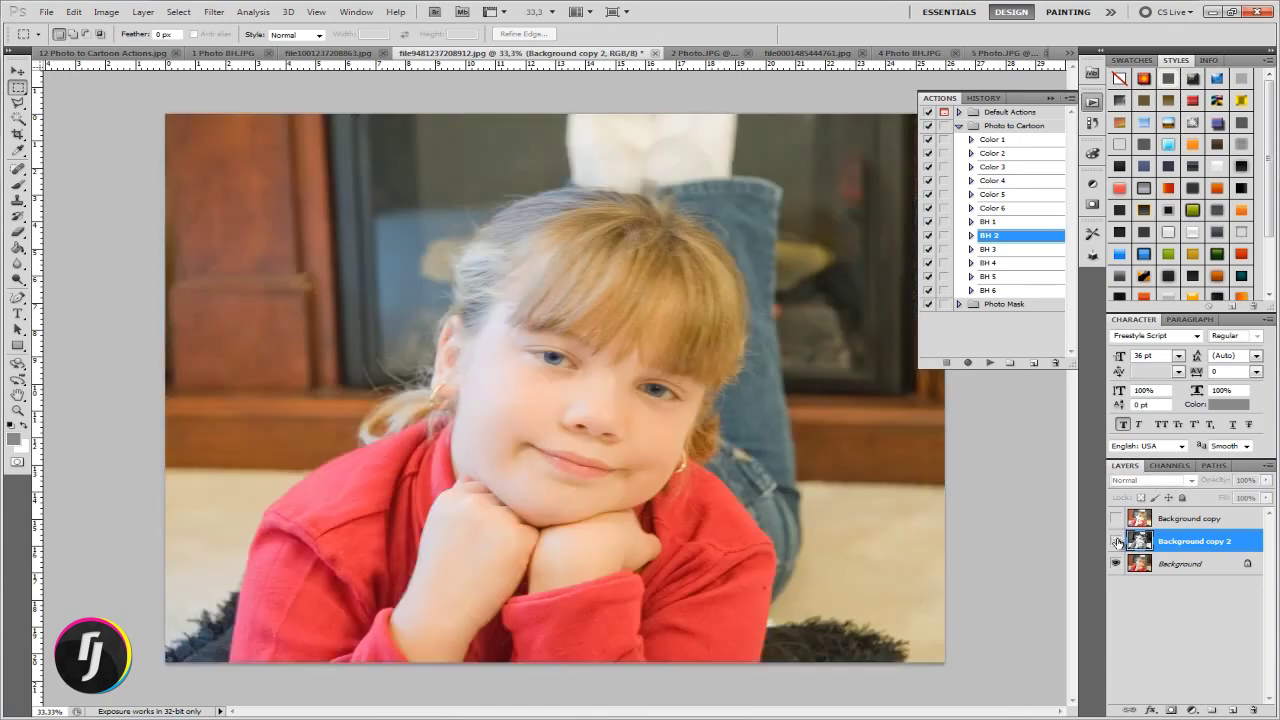
pyautogui.click(720, 52)
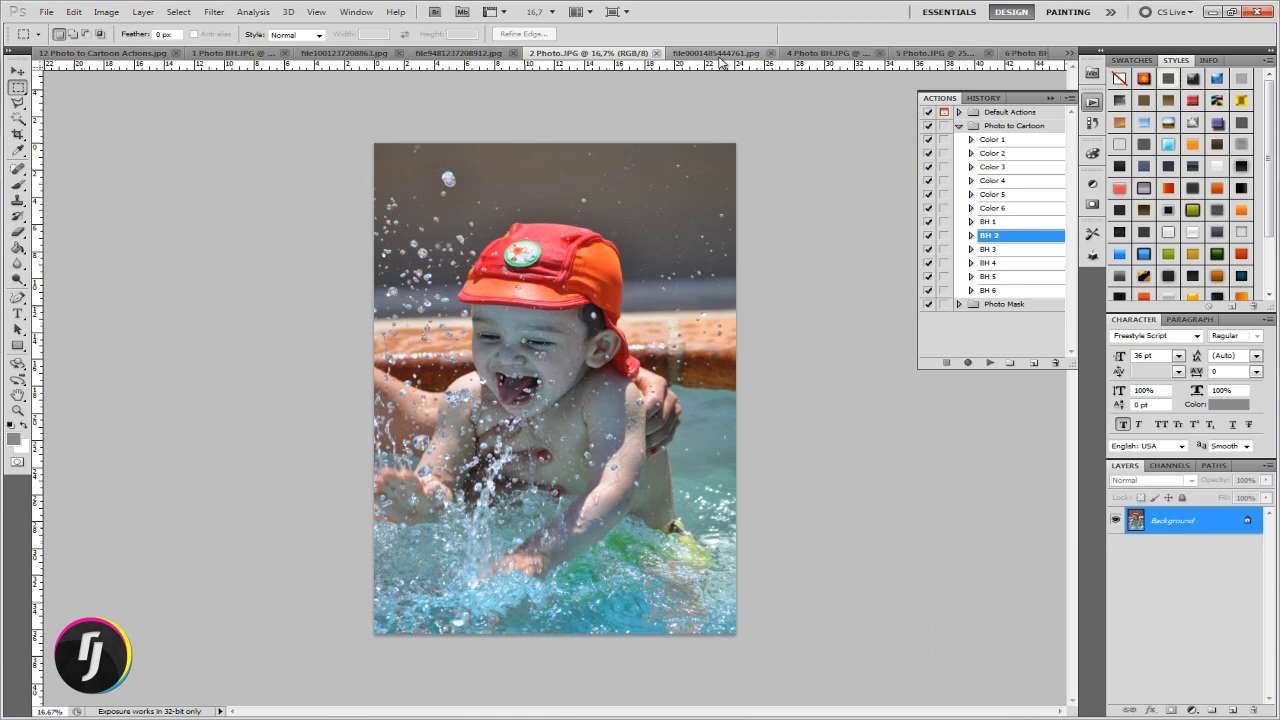
# Run Color 3 on the splashing-toddler photo, compare it with the original, then hide it.
pyautogui.click(993, 166)
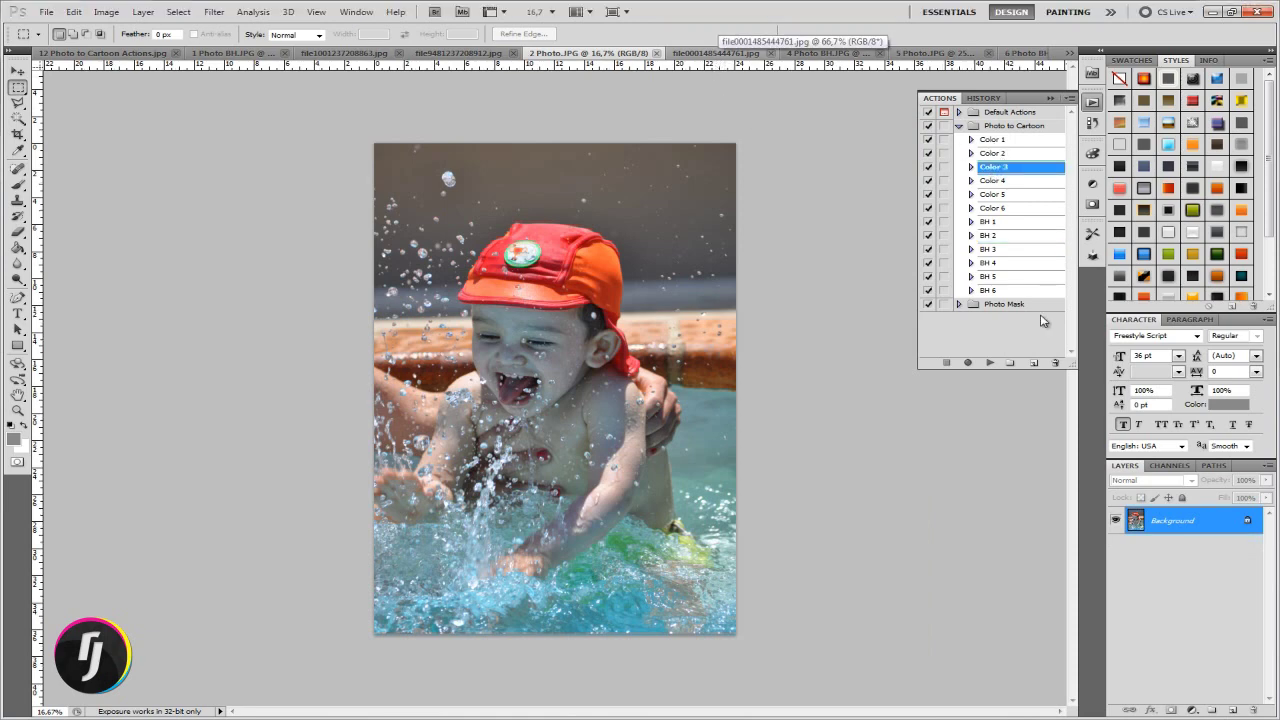
pyautogui.click(989, 363)
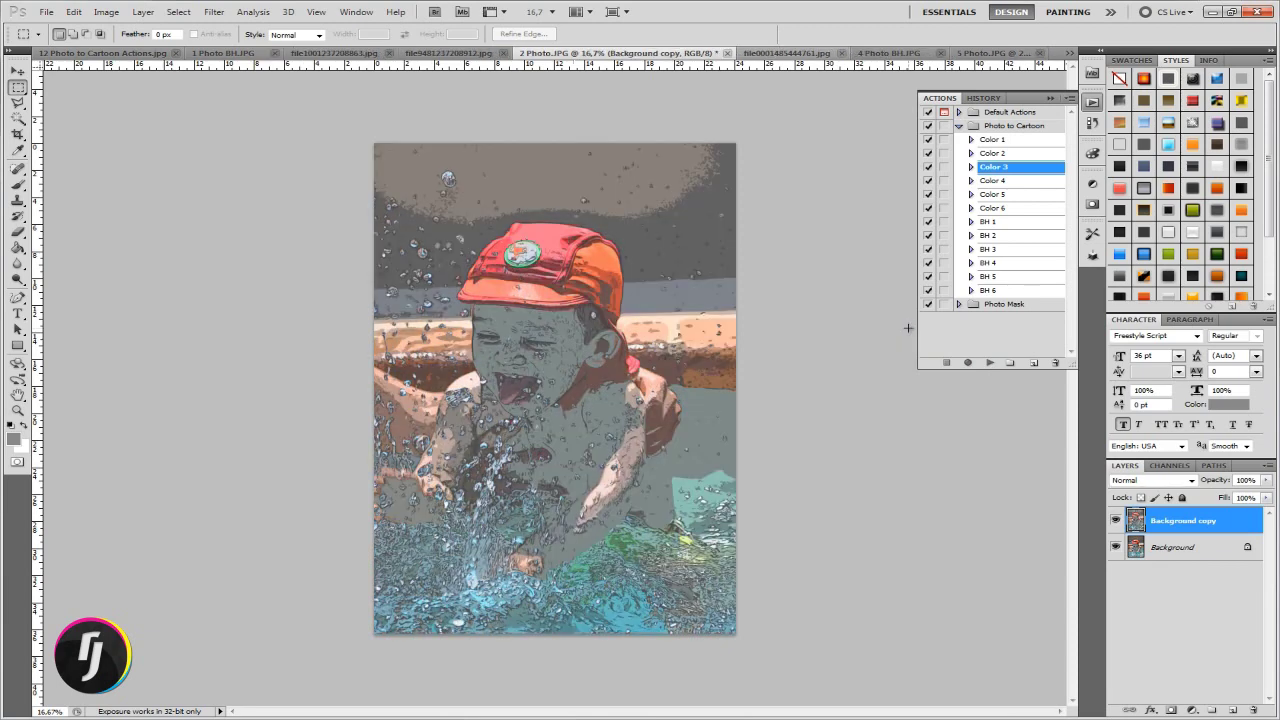
pyautogui.click(1116, 520)
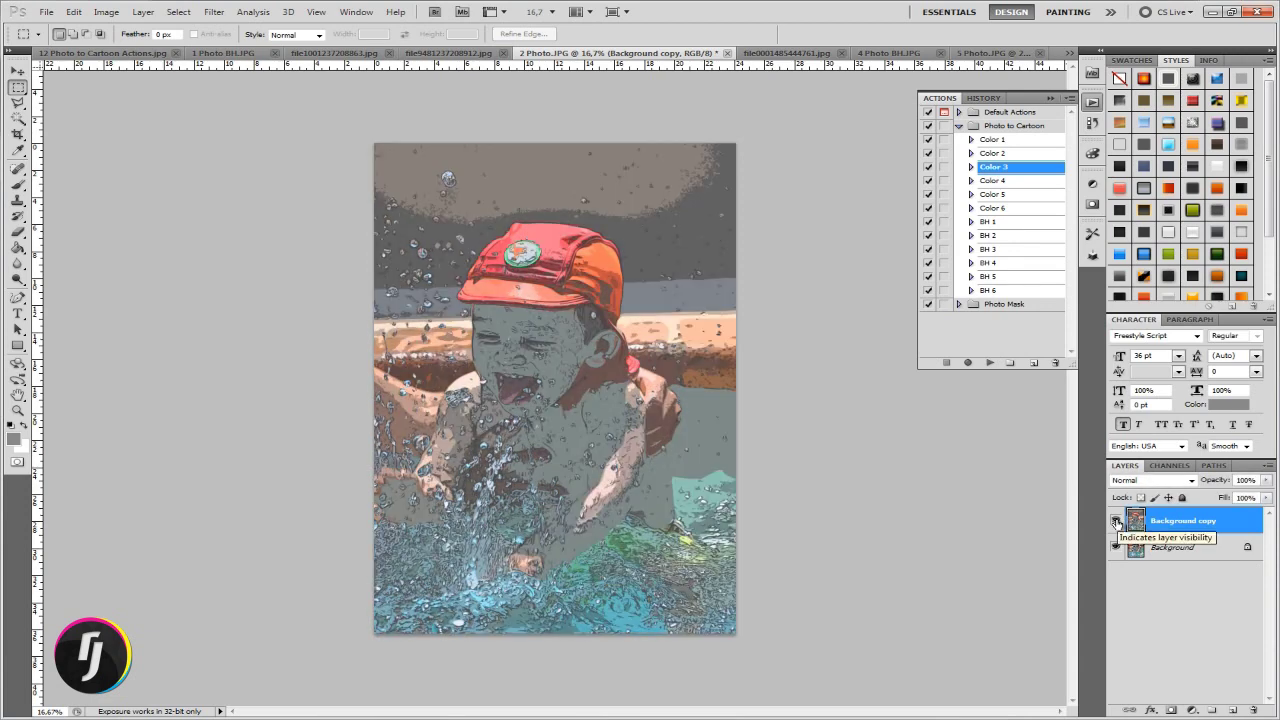
pyautogui.click(1116, 520)
pyautogui.click(1152, 548)
# Run Color 2 as Background copy 2, comparing it and zooming in to inspect detail.
pyautogui.click(1020, 153)
pyautogui.click(989, 362)
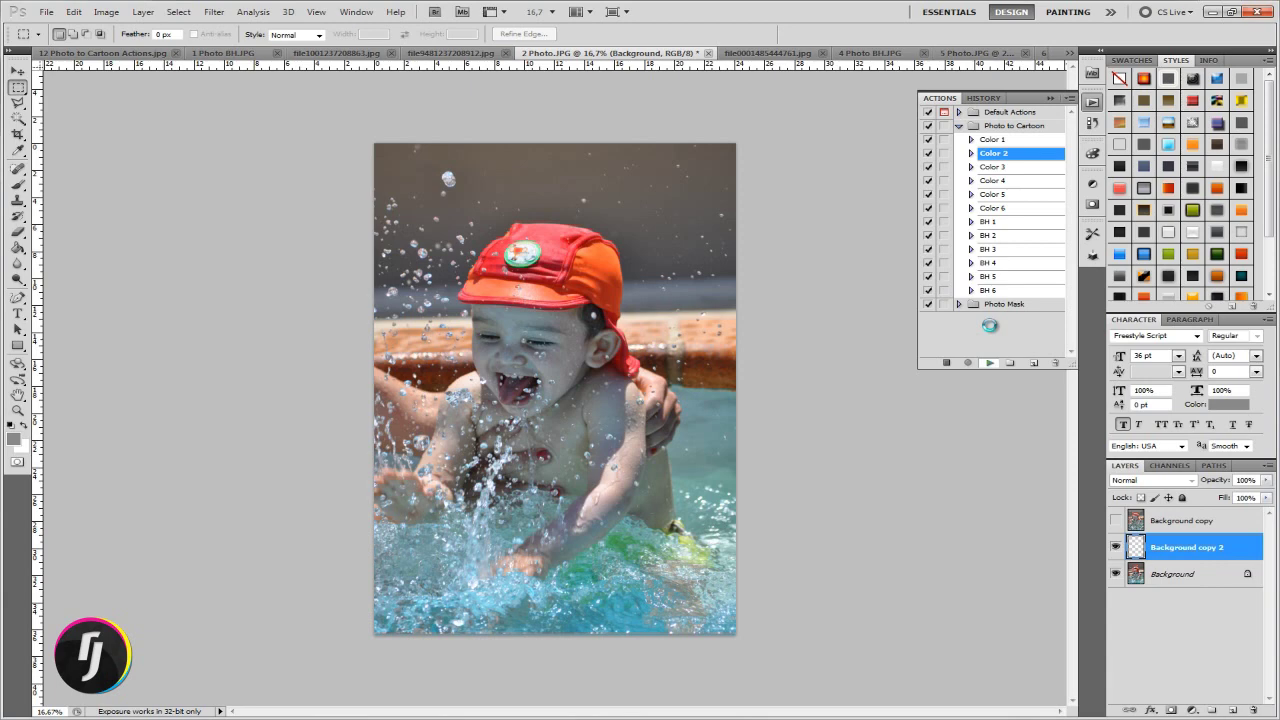
pyautogui.click(1116, 546)
pyautogui.click(1116, 546)
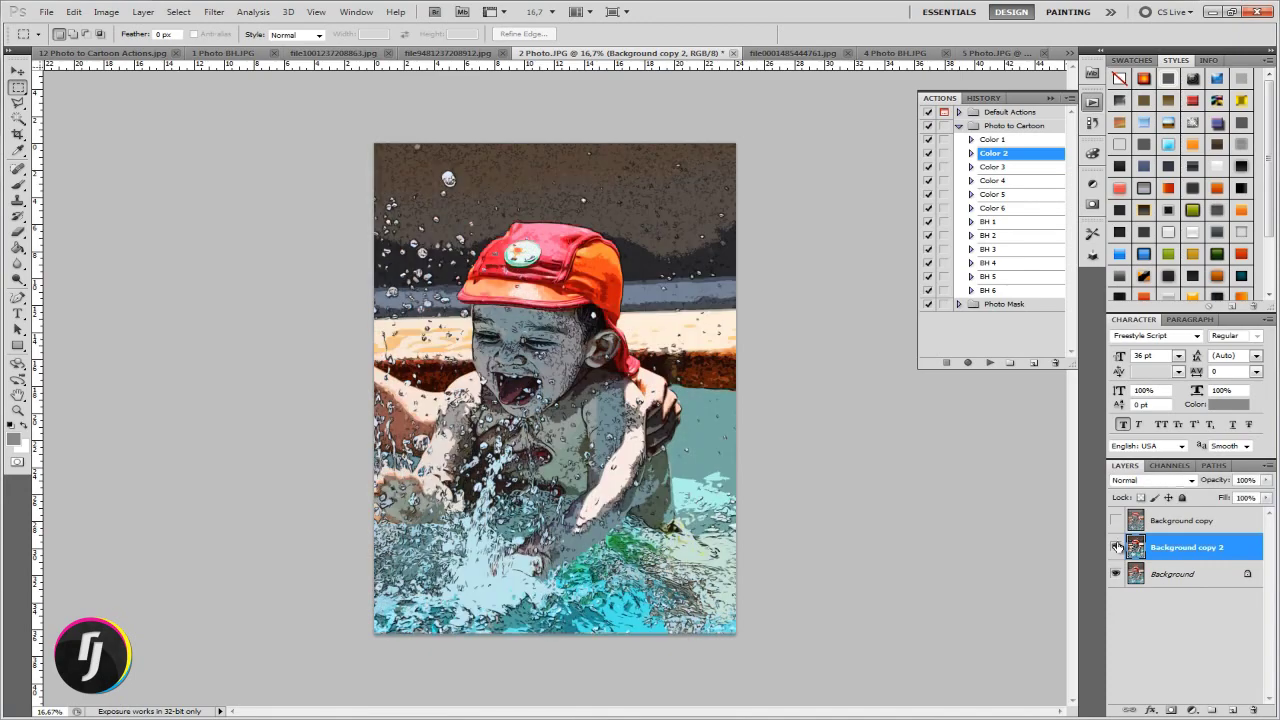
pyautogui.click(1116, 546)
pyautogui.click(1116, 546)
pyautogui.hotkey('ctrl', '+')
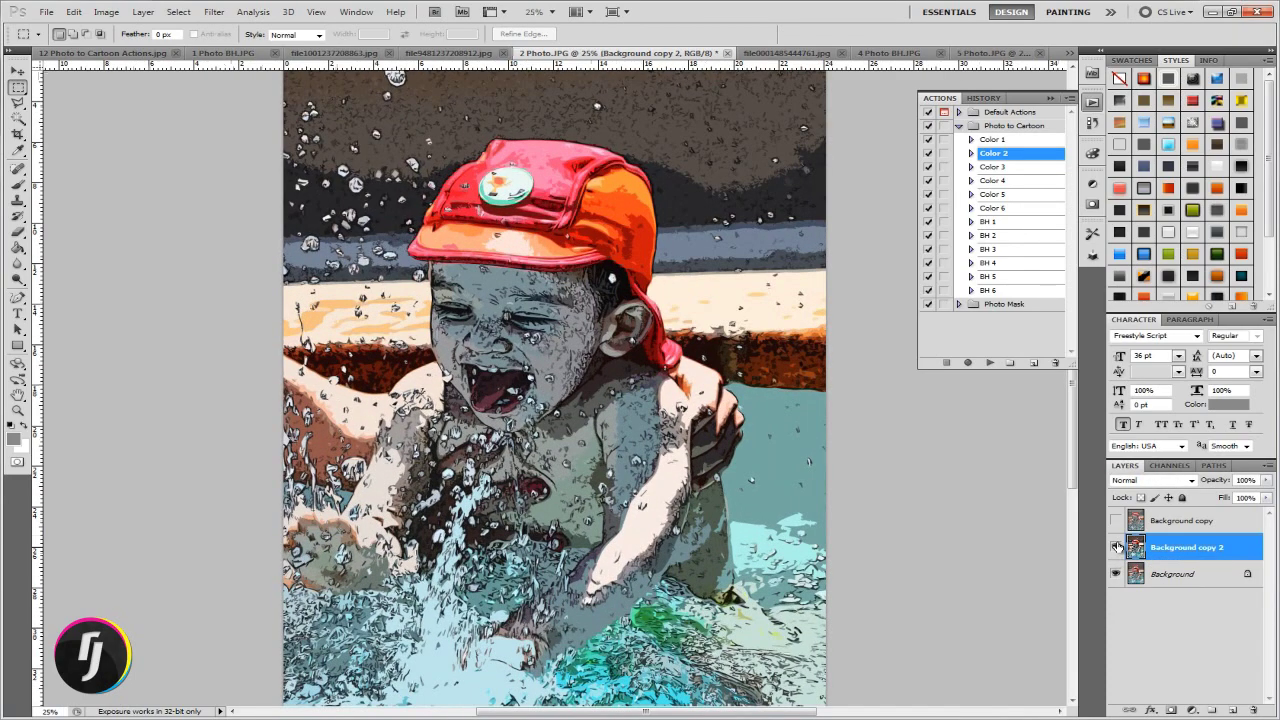
pyautogui.hotkey('ctrl', '+')
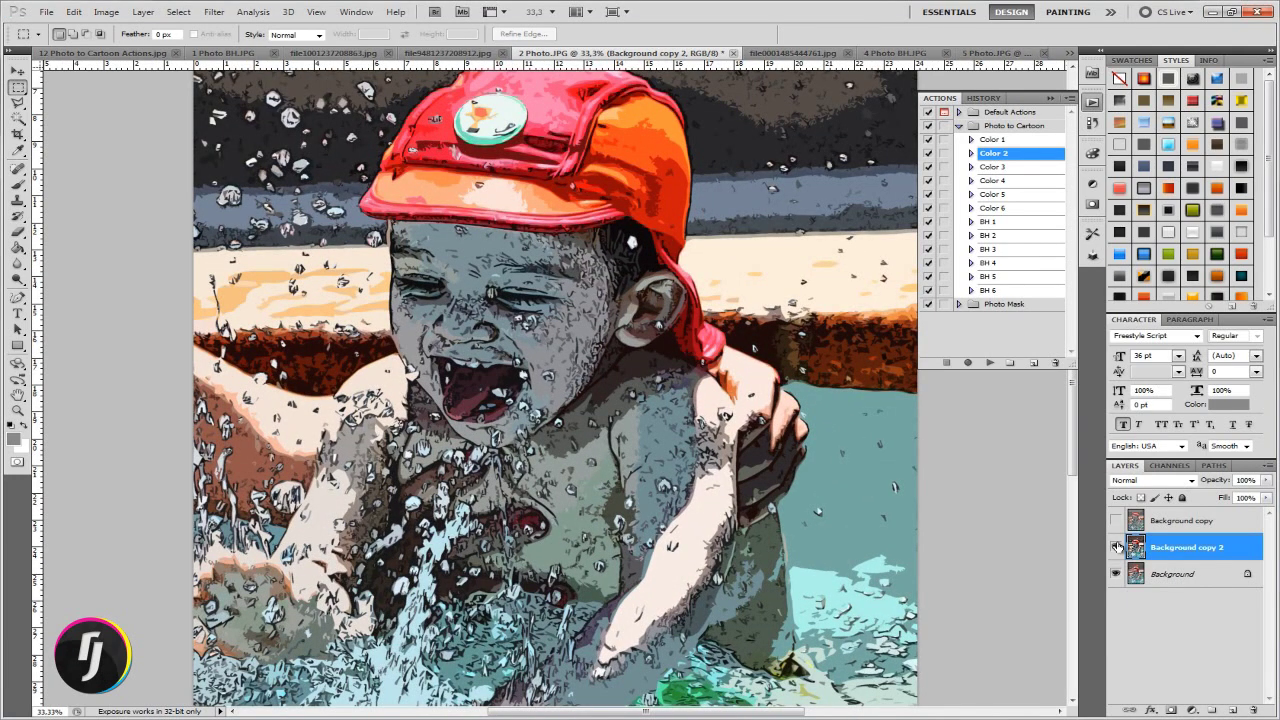
pyautogui.hotkey('ctrl', '-')
pyautogui.hotkey('ctrl', '-')
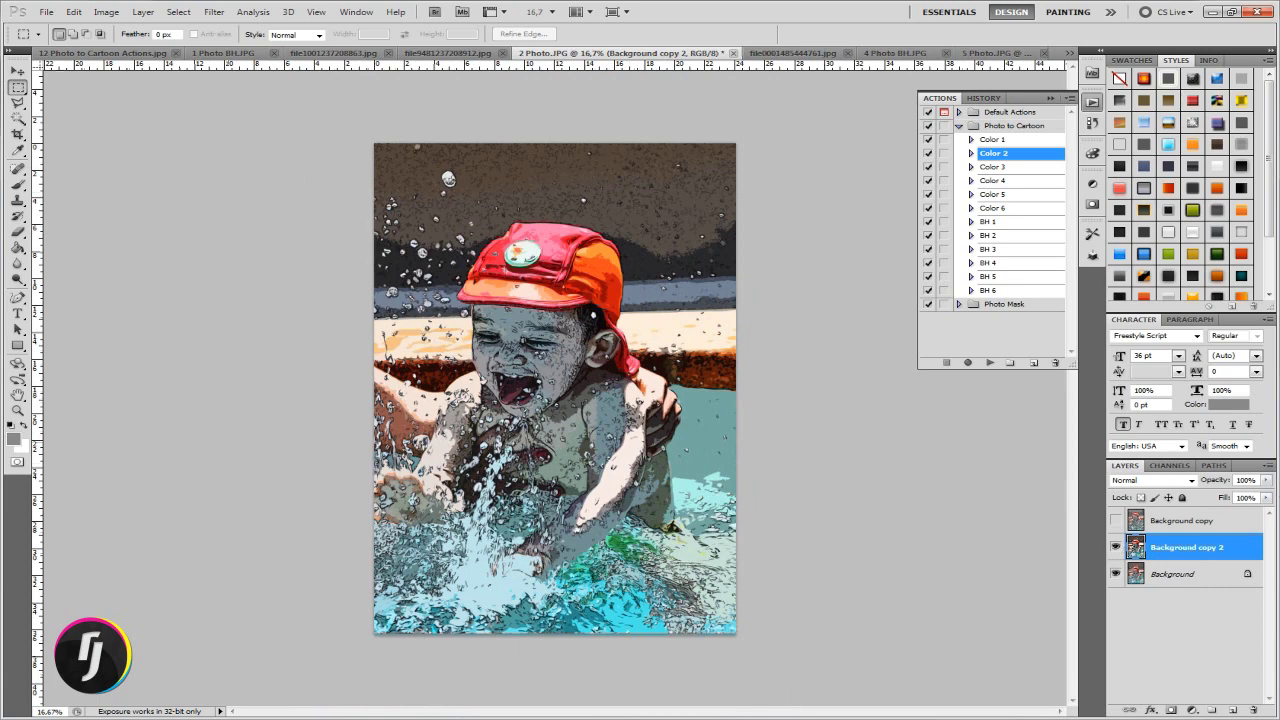
pyautogui.click(1115, 547)
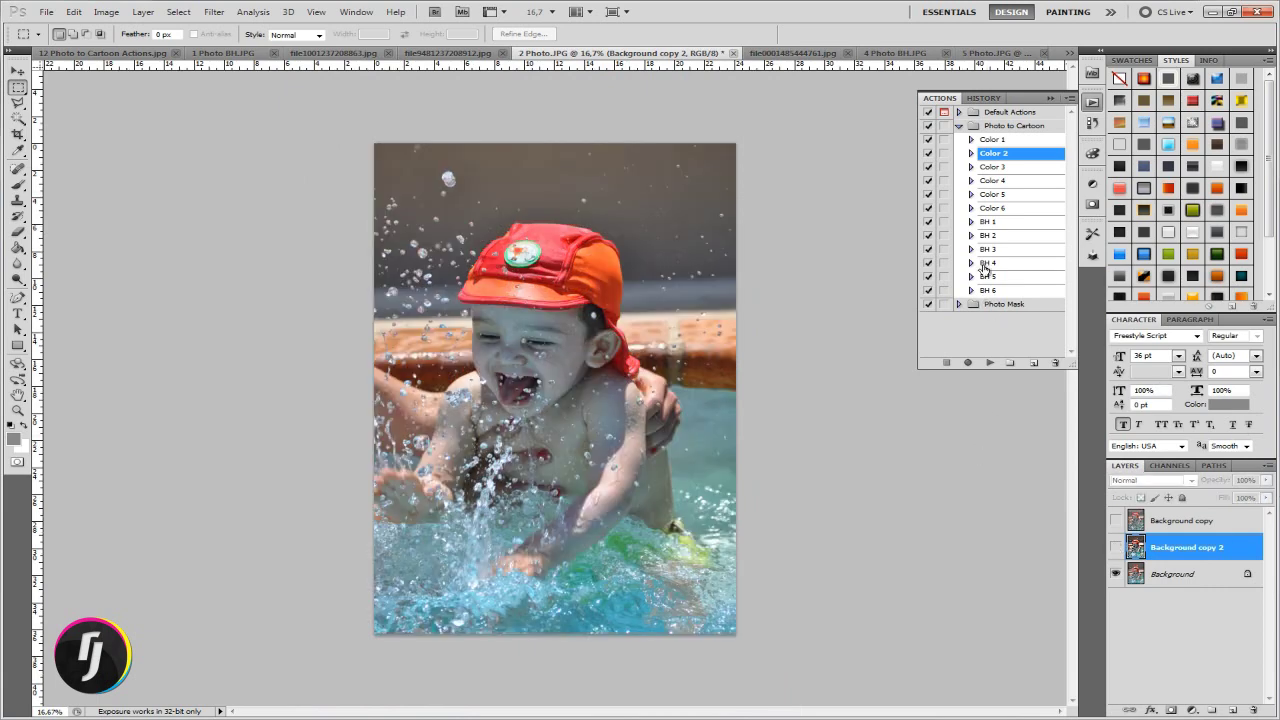
# Run BH 2 from Background as grayscale Background copy 3, compare, then switch to file0001485444761.jpg.
pyautogui.click(990, 236)
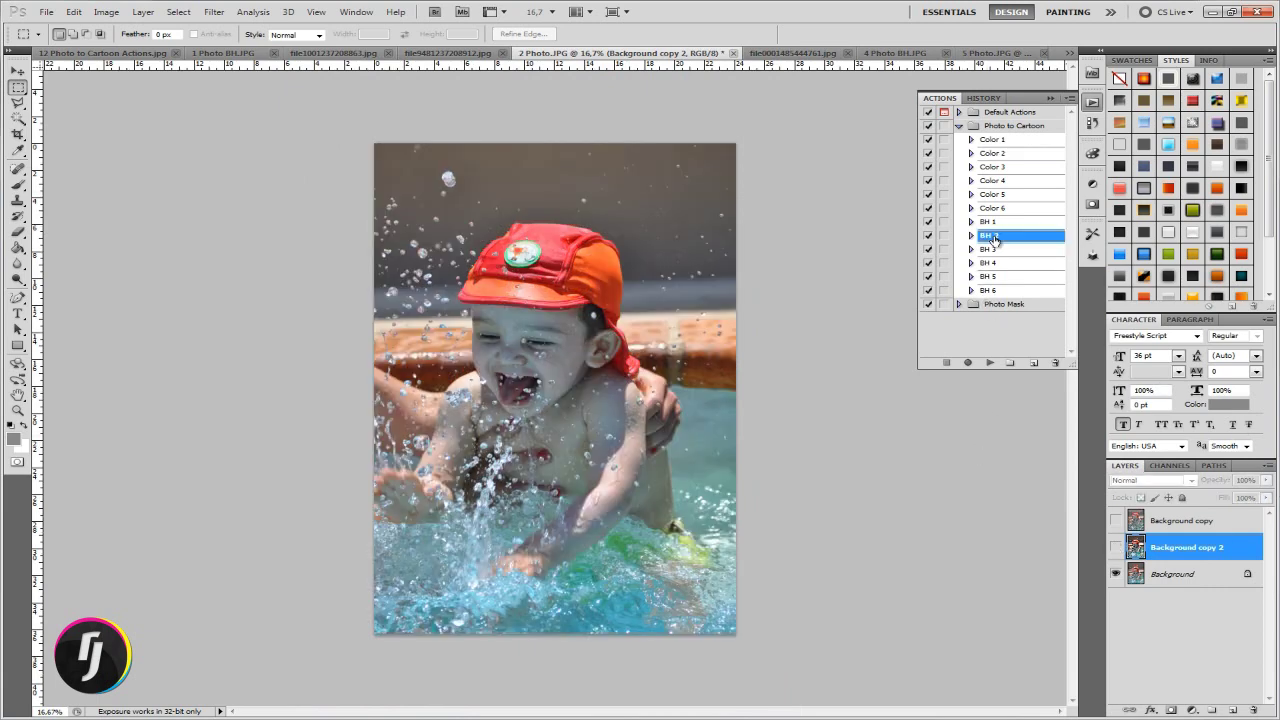
pyautogui.click(1156, 580)
pyautogui.click(989, 362)
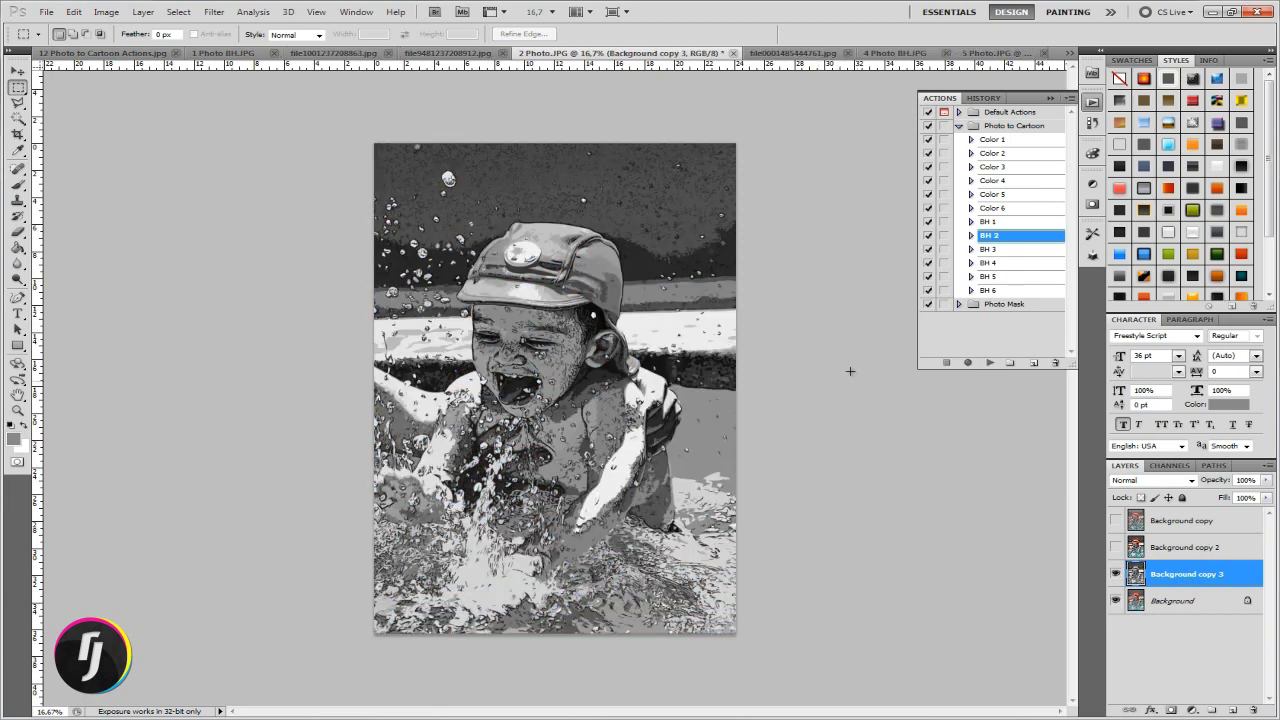
pyautogui.click(1116, 548)
pyautogui.click(1116, 548)
pyautogui.click(1116, 574)
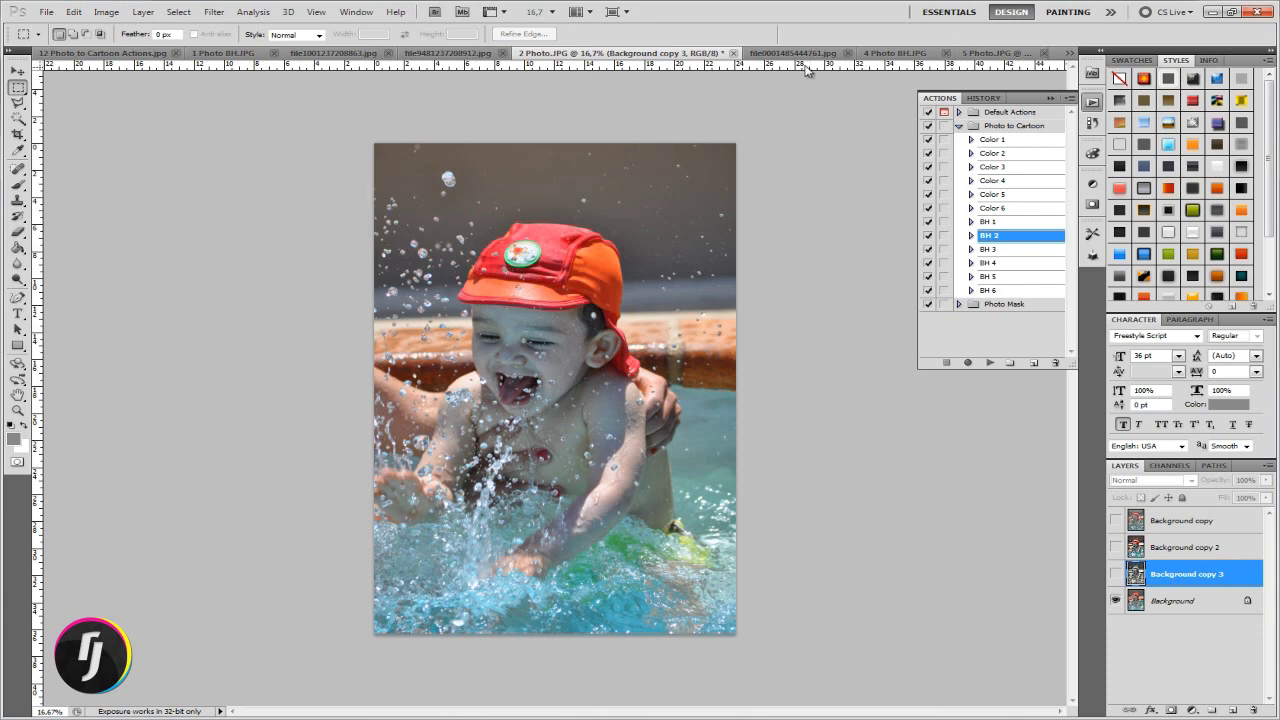
pyautogui.click(805, 53)
pyautogui.click(994, 140)
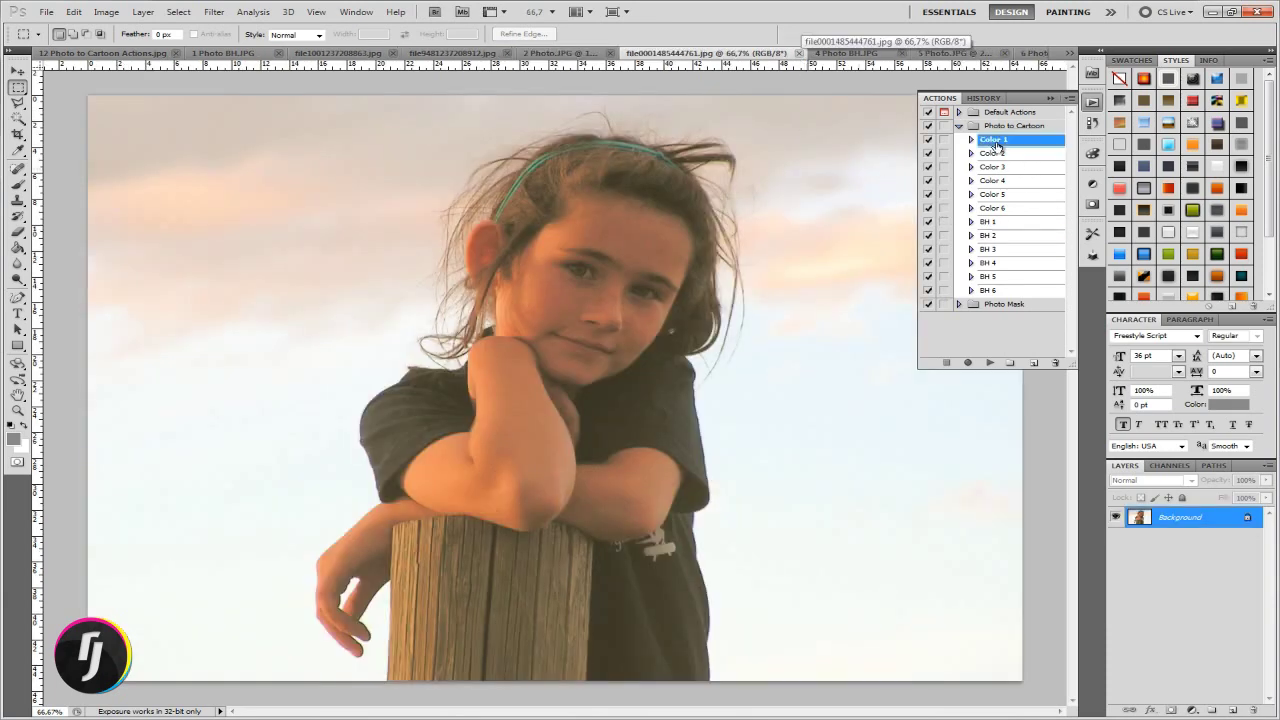
# Add Color 1 and Color 2 cartoon layers to the girl-on-post photo, comparing each with the original.
pyautogui.click(991, 362)
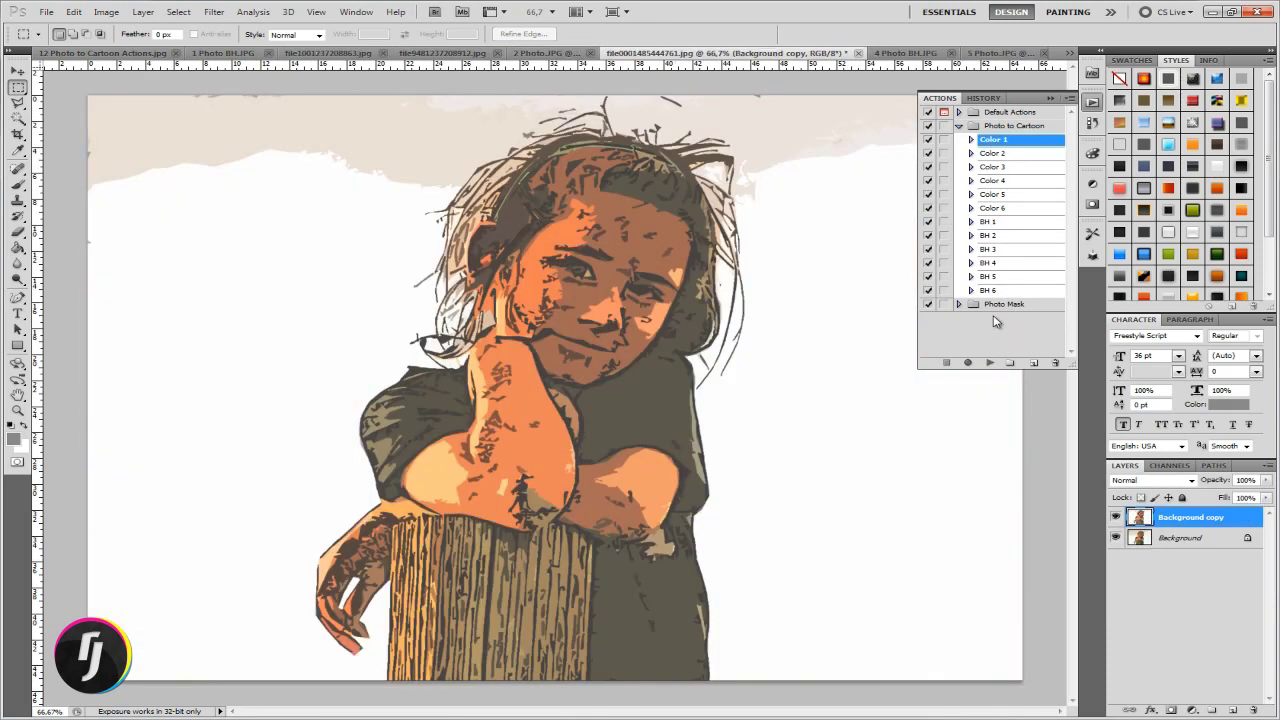
pyautogui.click(1116, 517)
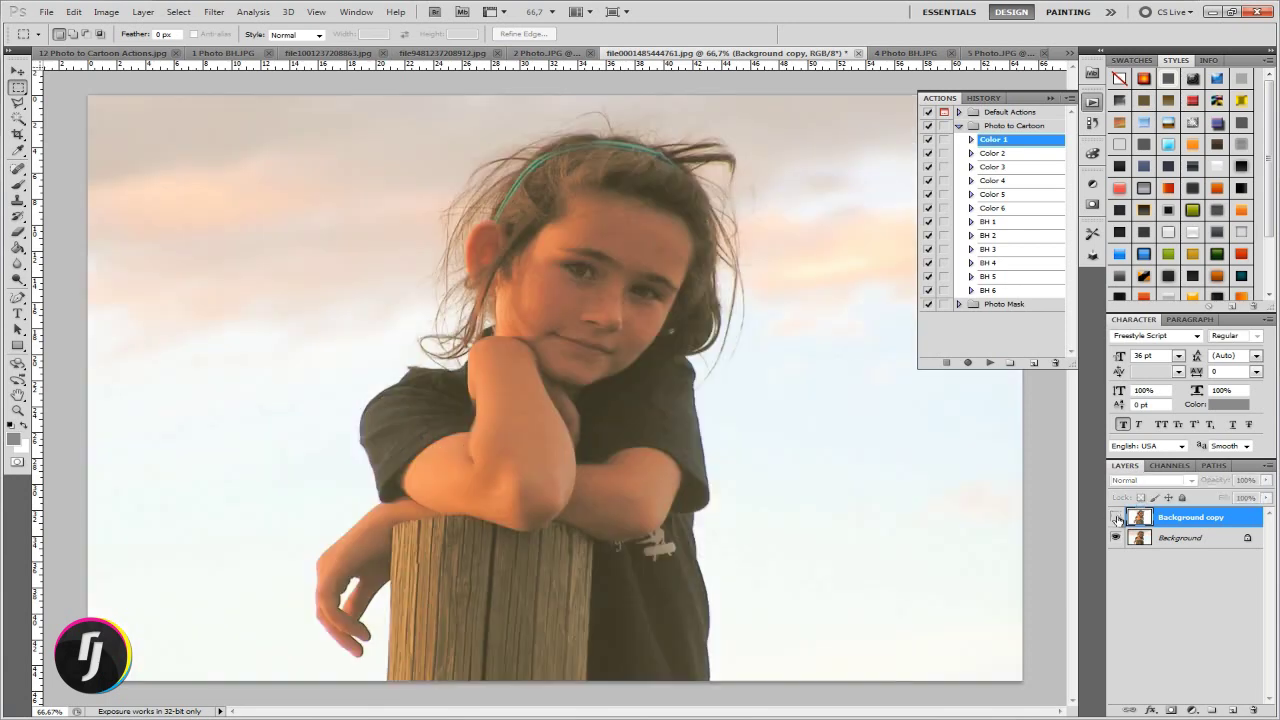
pyautogui.click(1116, 517)
pyautogui.click(1180, 538)
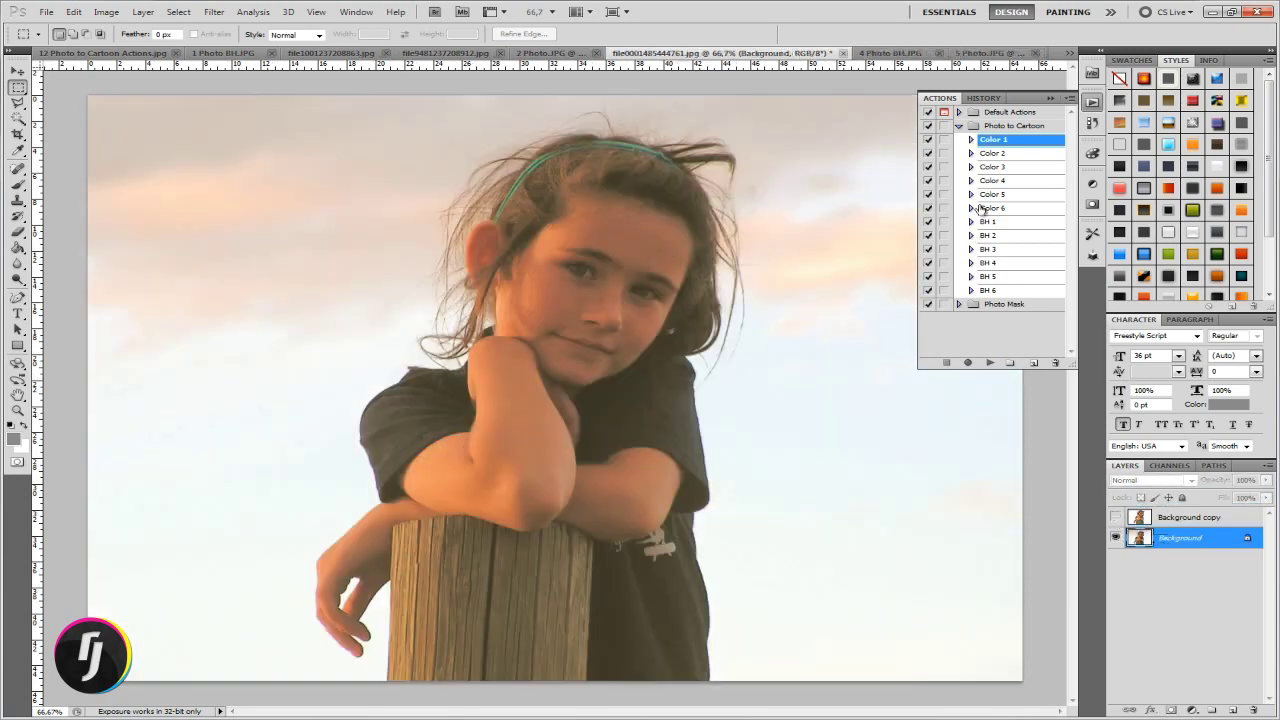
pyautogui.click(994, 153)
pyautogui.click(990, 362)
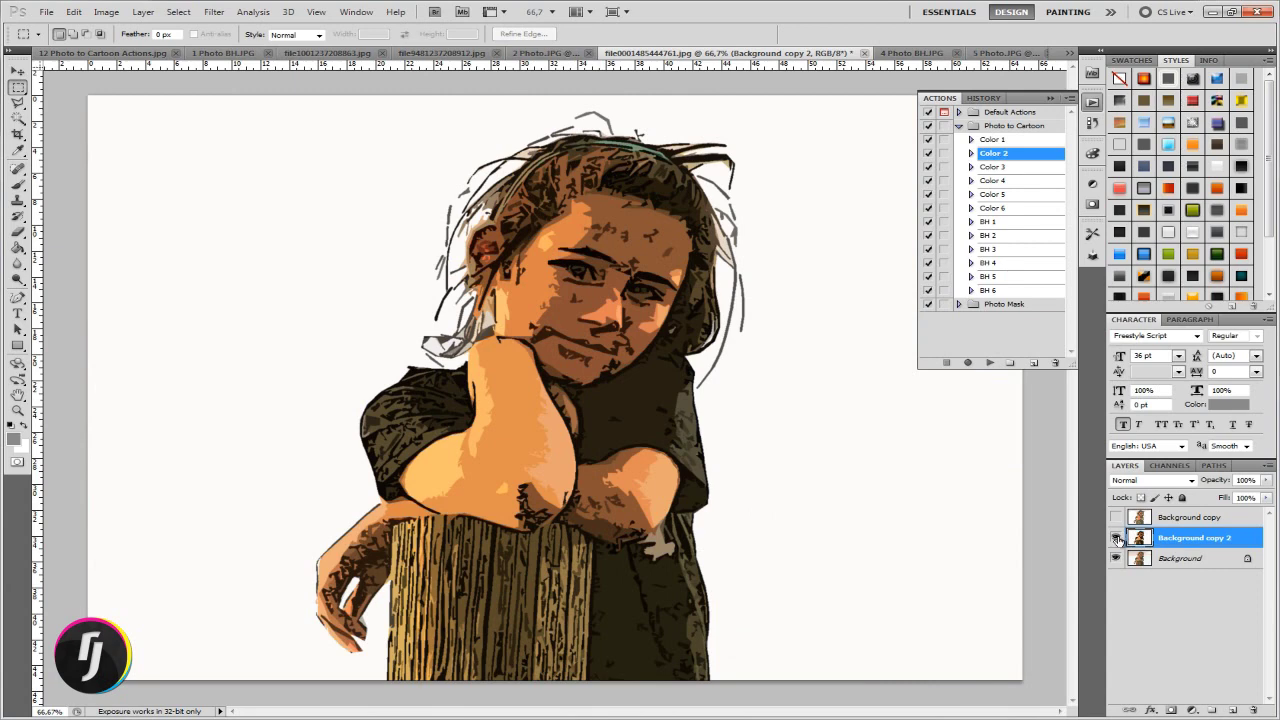
pyautogui.click(1116, 538)
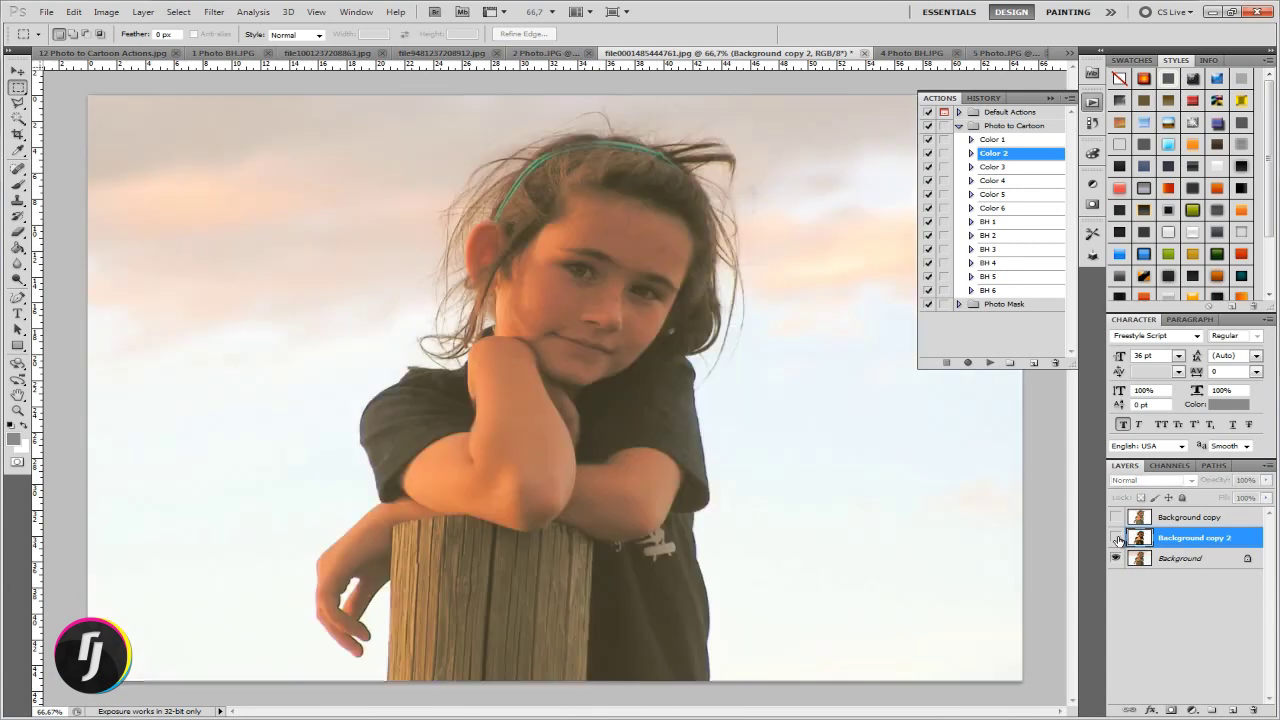
pyautogui.click(1116, 538)
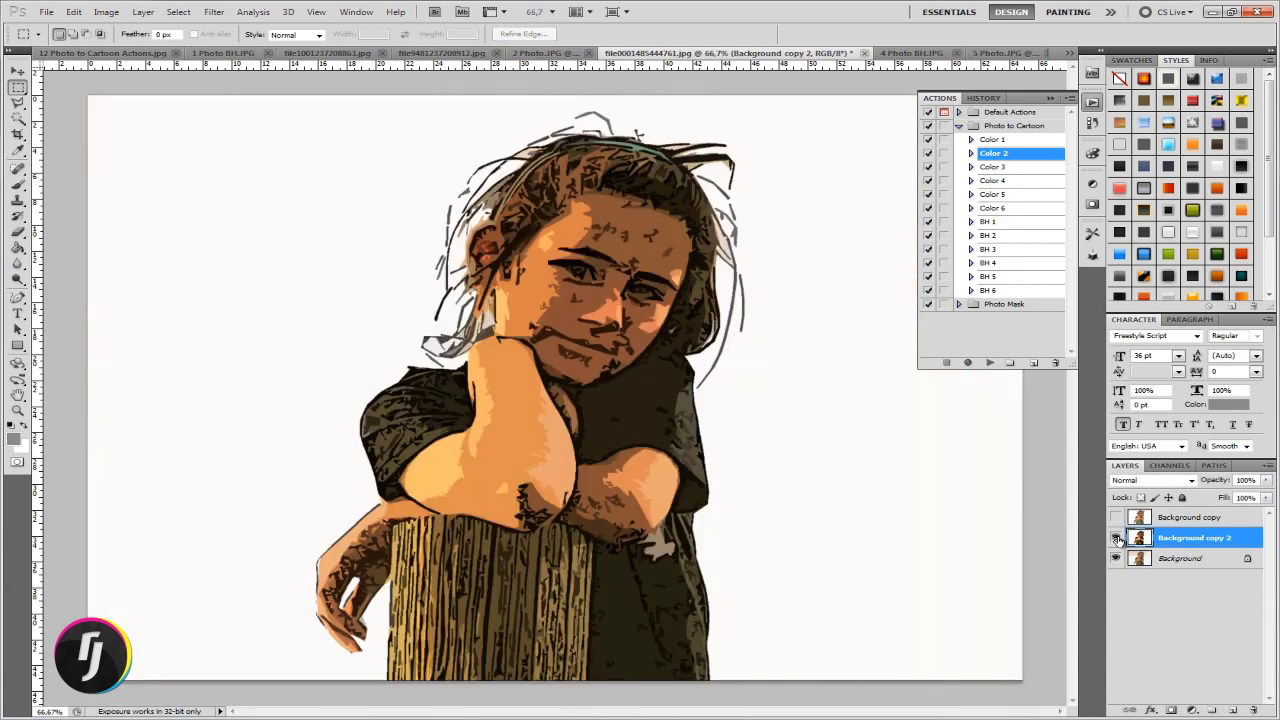
# Add a Color 6 cartoon layer from Background, compare, then hide the colour cartoons.
pyautogui.click(995, 208)
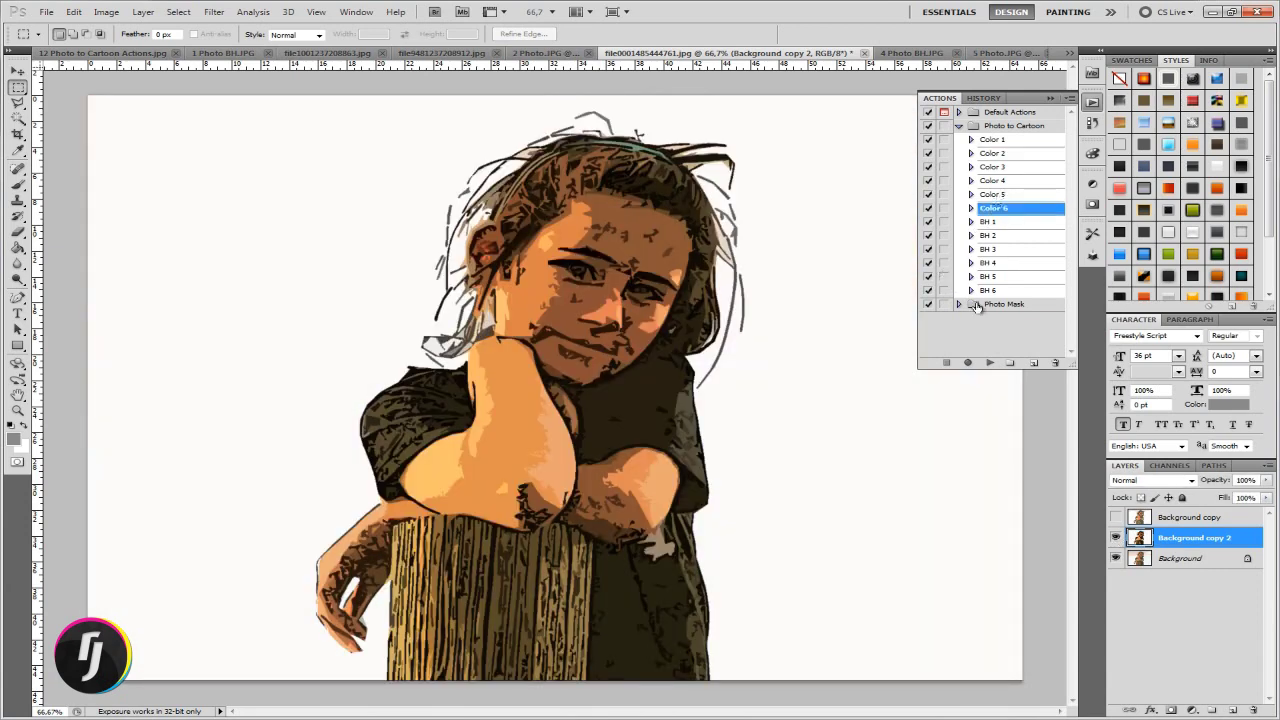
pyautogui.click(1163, 558)
pyautogui.click(990, 362)
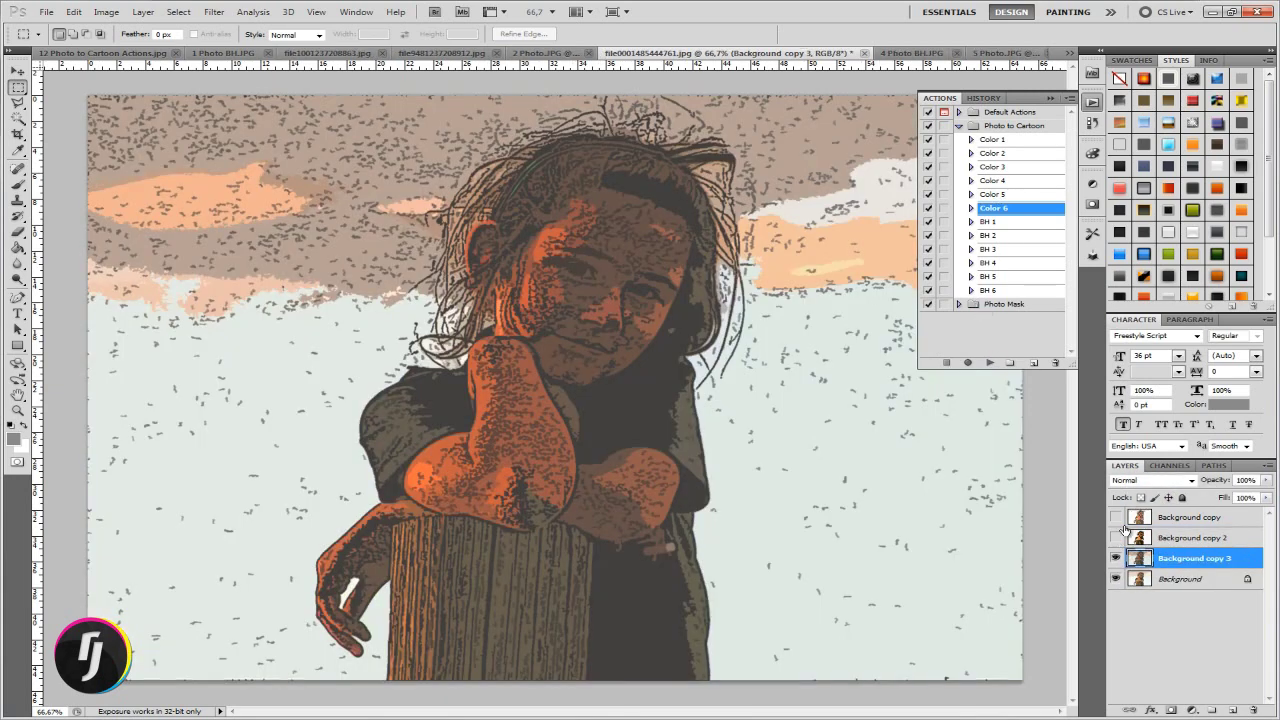
pyautogui.click(1116, 538)
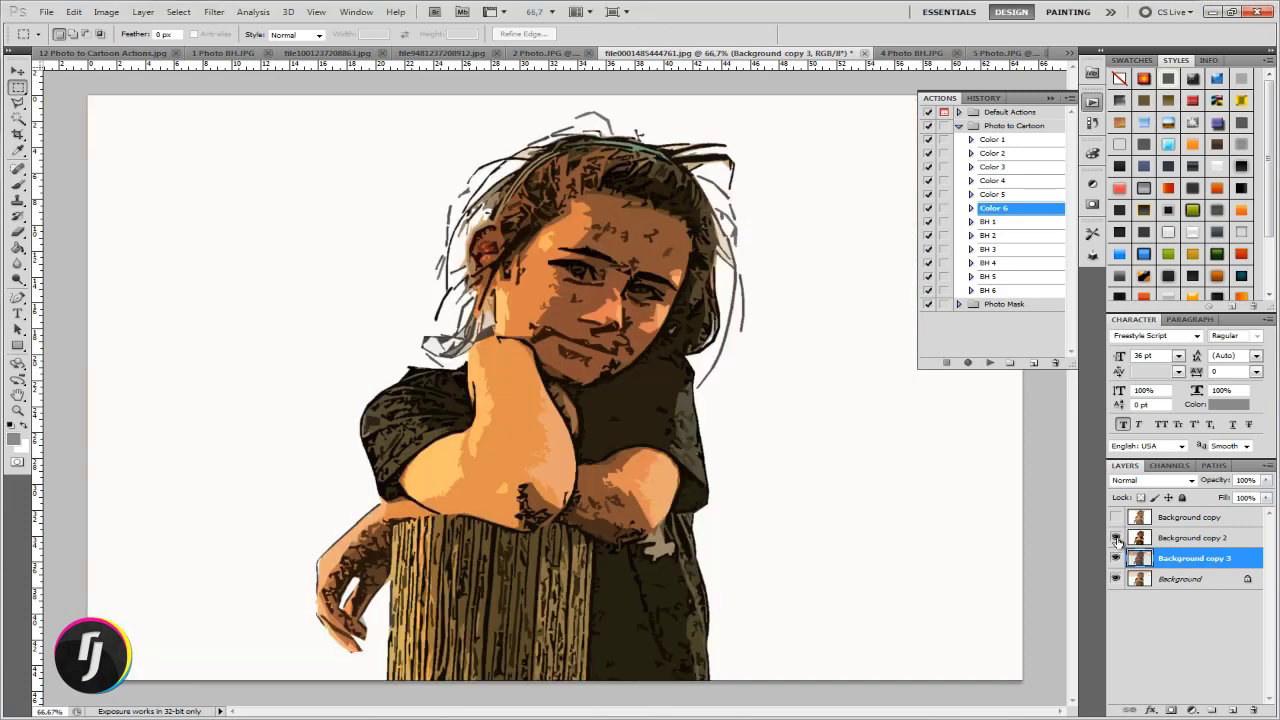
pyautogui.click(1117, 539)
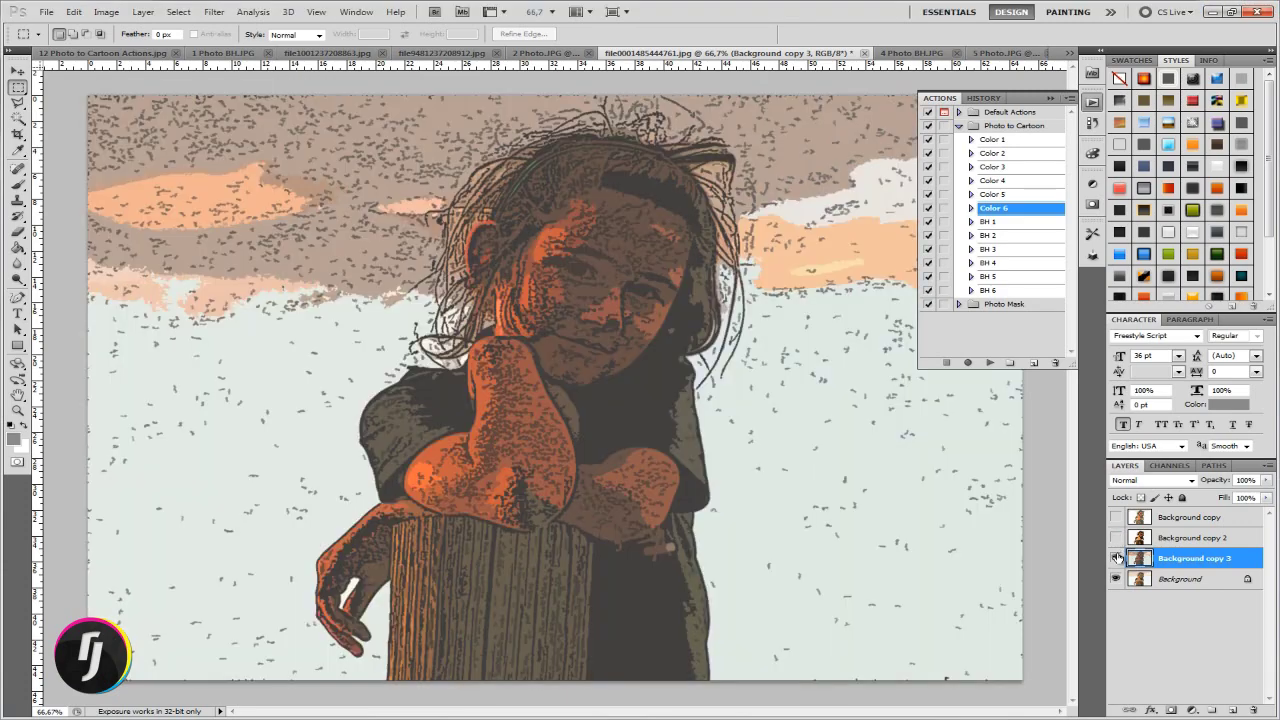
pyautogui.click(1117, 557)
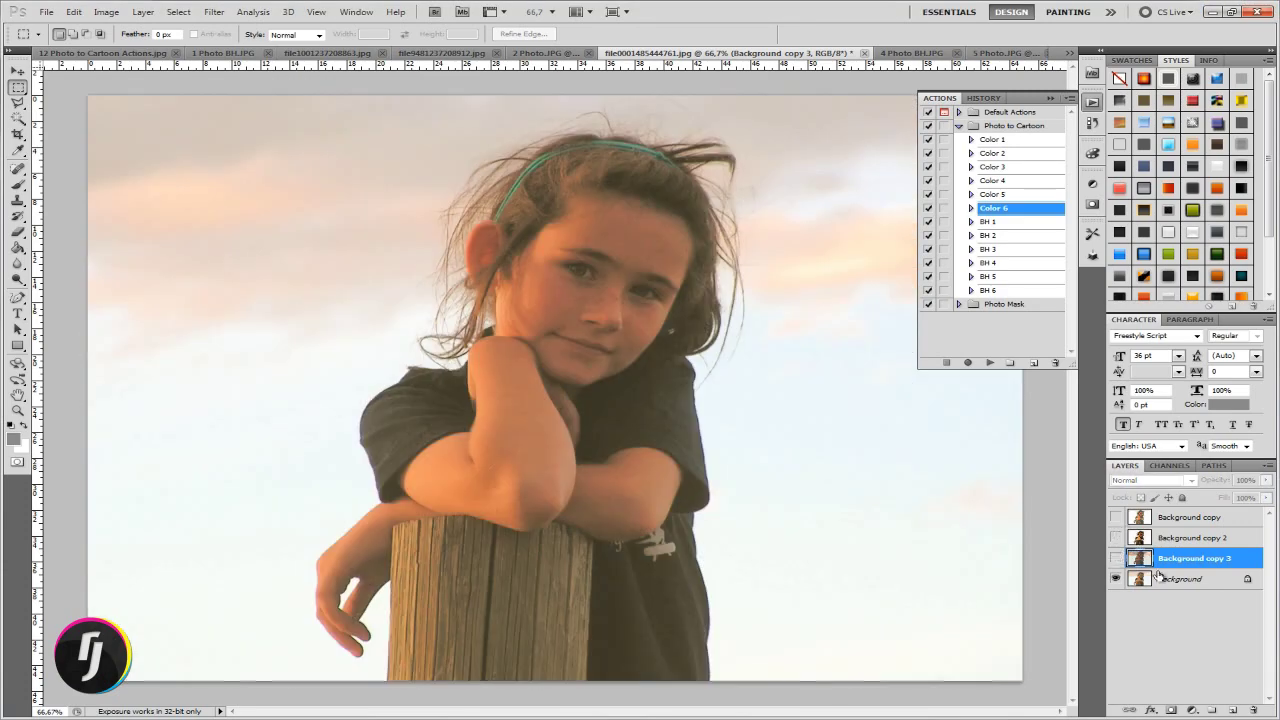
# Add a grayscale BH 2 cartoon layer, compare it, then switch to 4 Photo BH.JPG.
pyautogui.click(1160, 578)
pyautogui.click(990, 237)
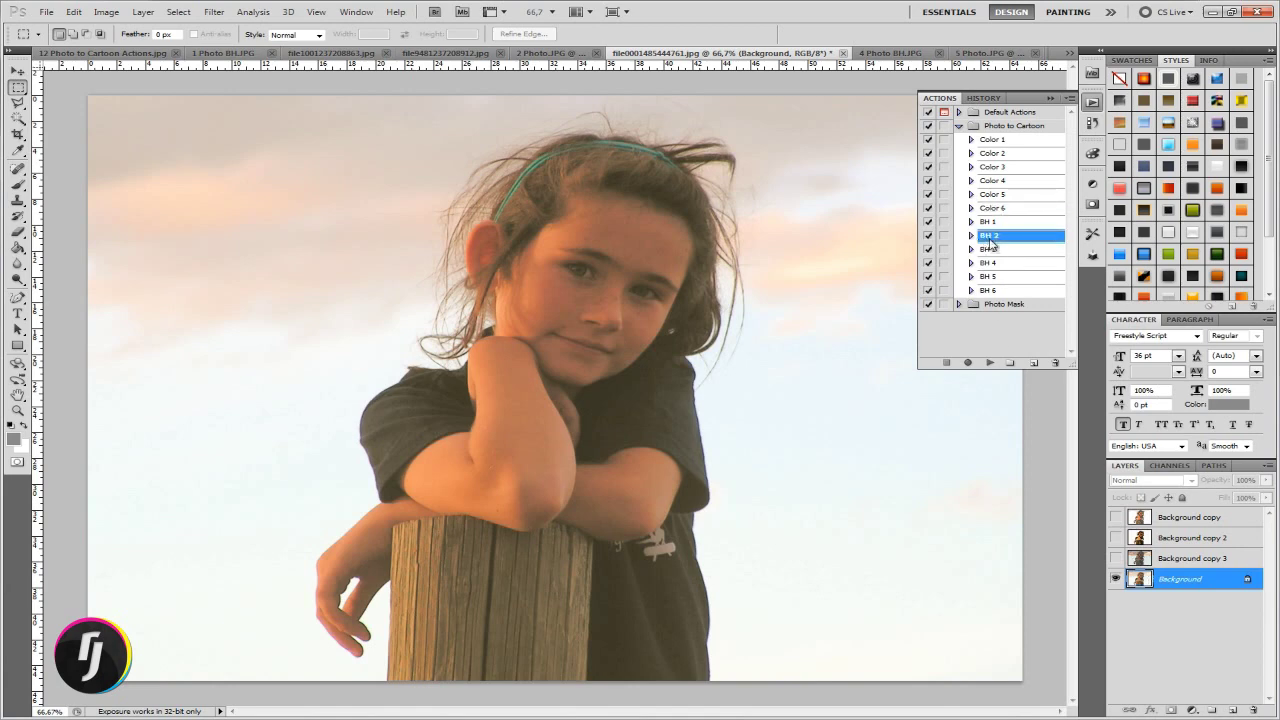
pyautogui.click(990, 366)
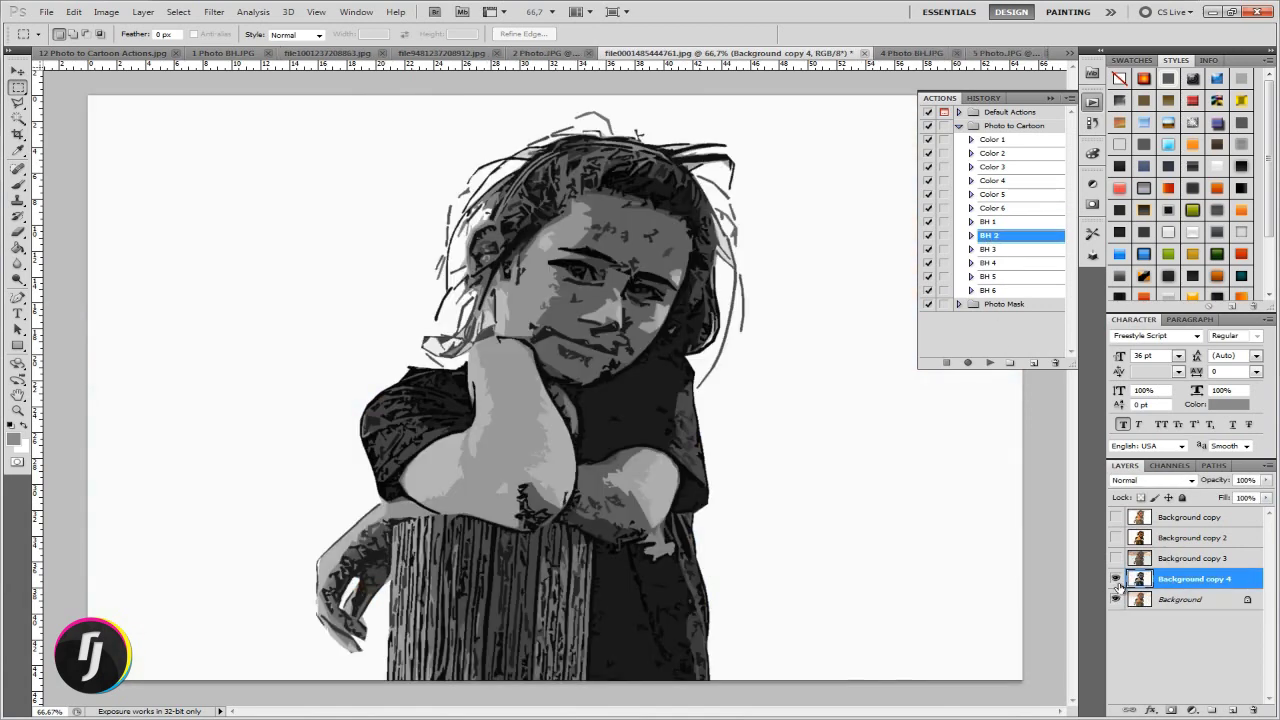
pyautogui.click(1116, 579)
pyautogui.click(1116, 579)
pyautogui.click(1116, 517)
pyautogui.click(1116, 579)
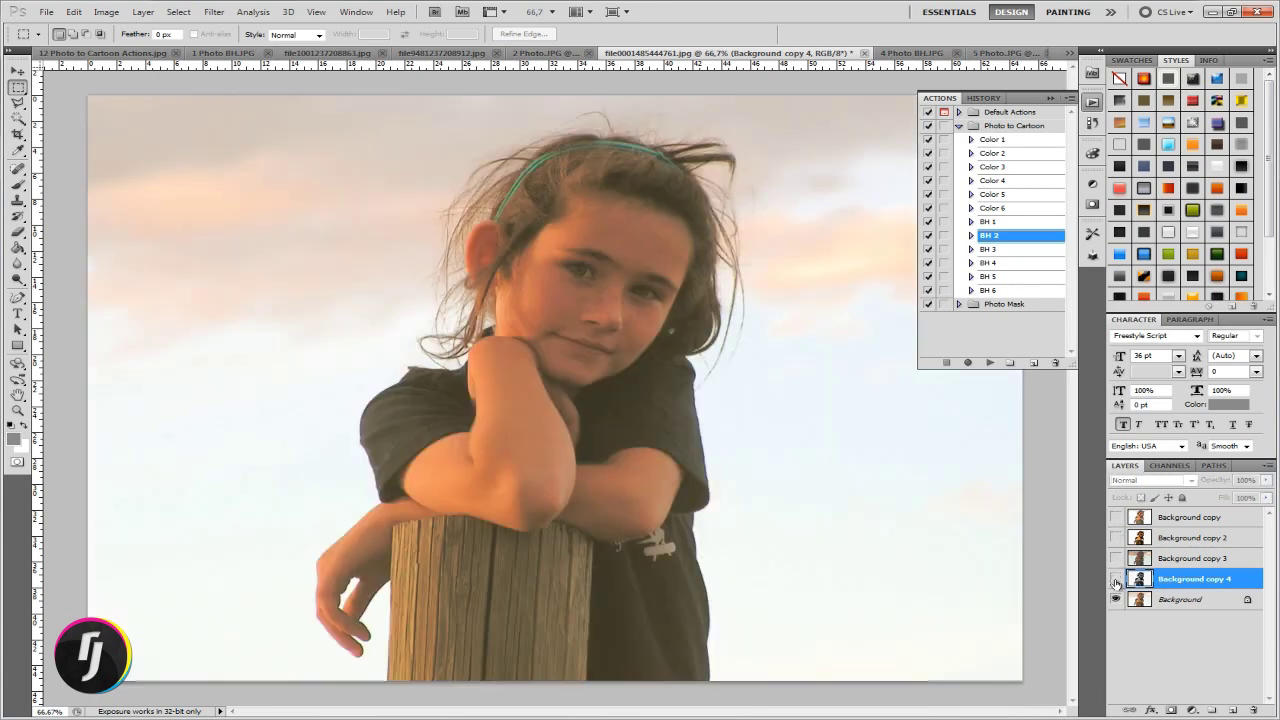
pyautogui.click(927, 55)
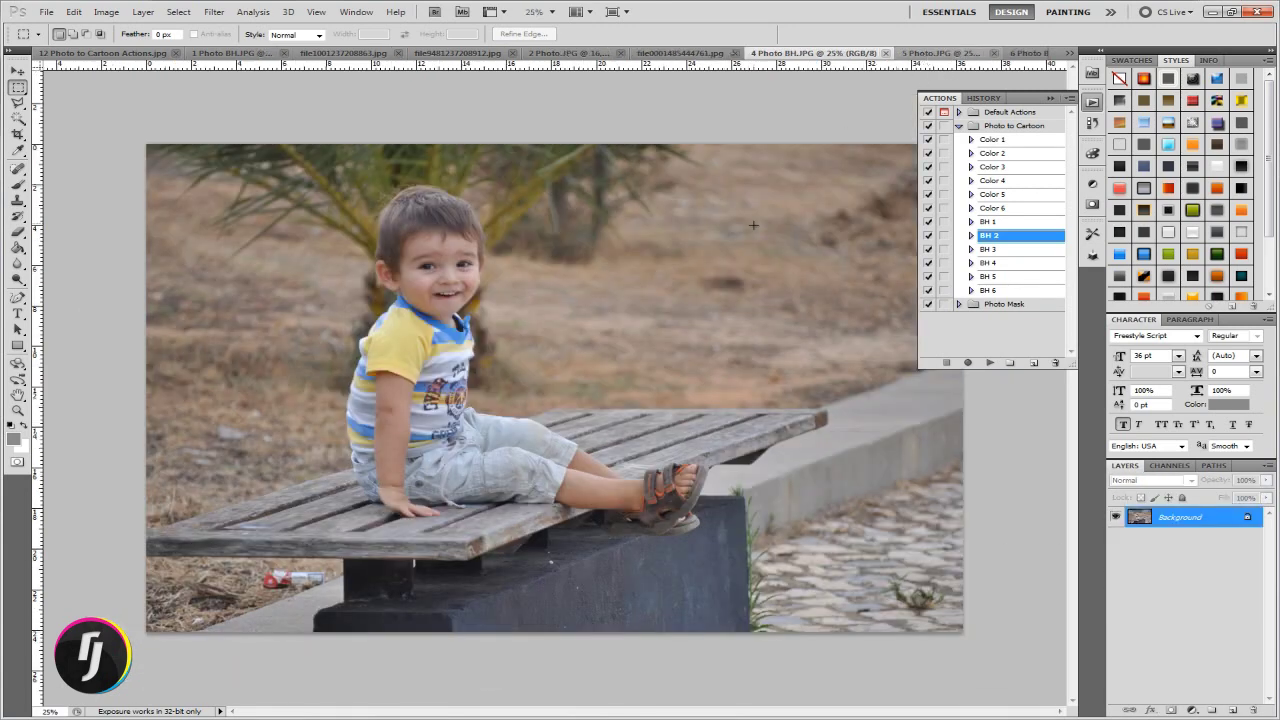
# Run the Color 3 cartoon action on the boy photo, then hide that layer.
pyautogui.click(997, 167)
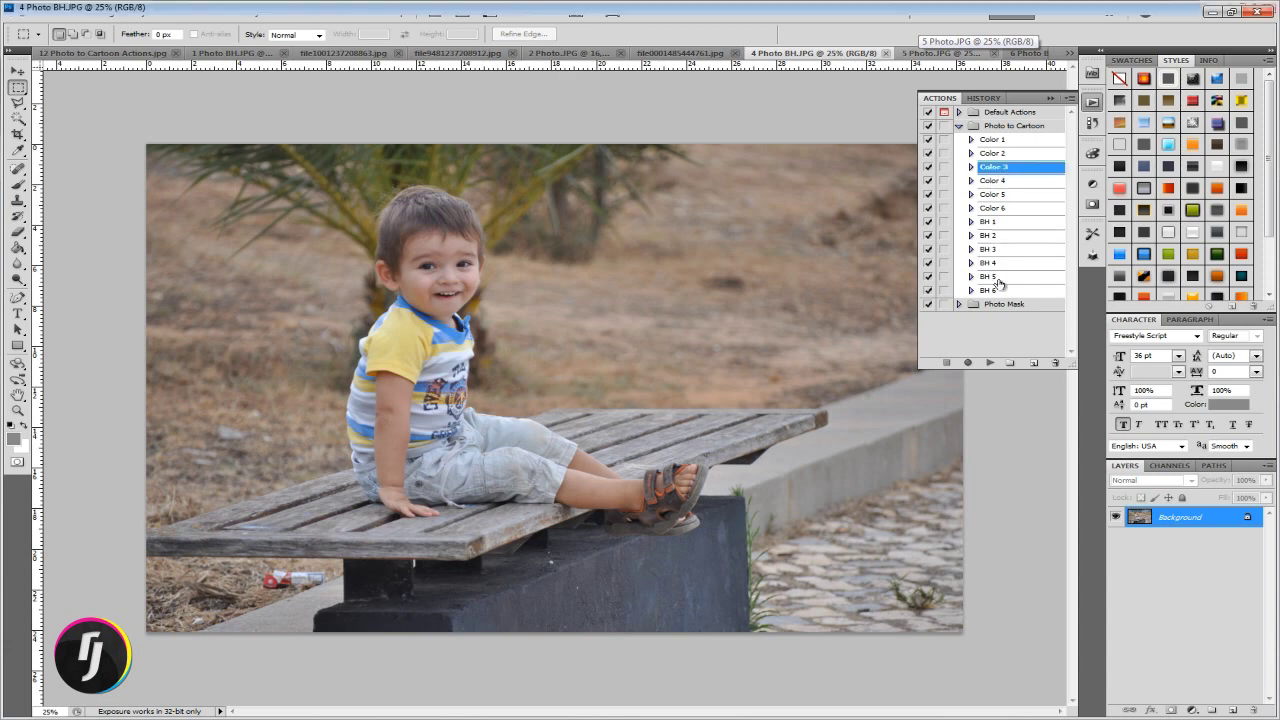
pyautogui.click(989, 362)
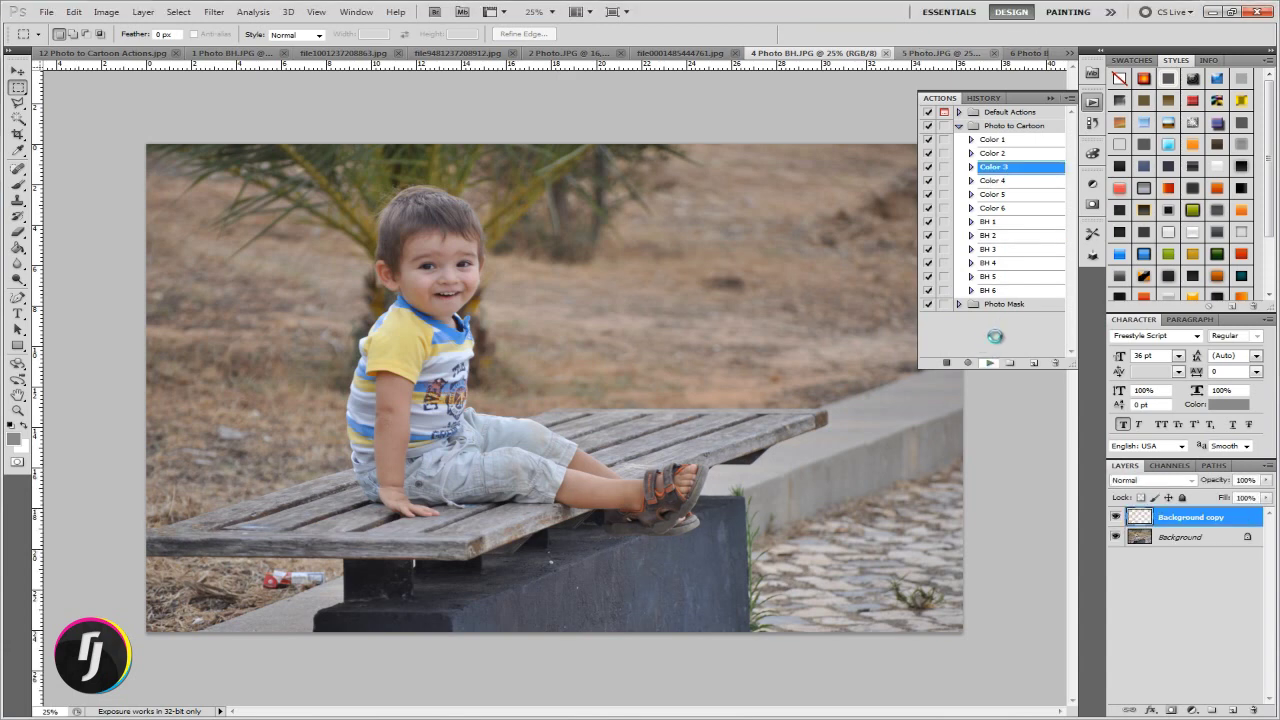
pyautogui.click(1116, 516)
pyautogui.click(1116, 516)
pyautogui.click(1138, 535)
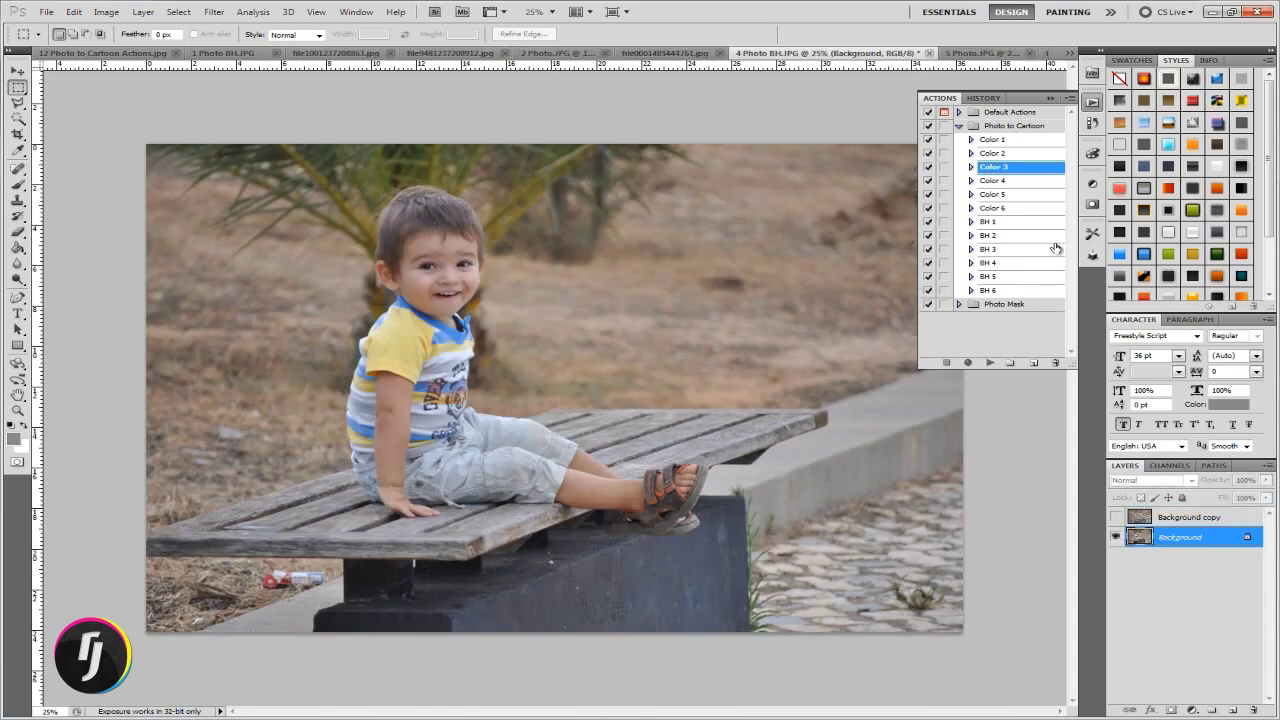
# Run the Color 4 cartoon action on the original layer, then hide its result.
pyautogui.click(1010, 181)
pyautogui.click(991, 362)
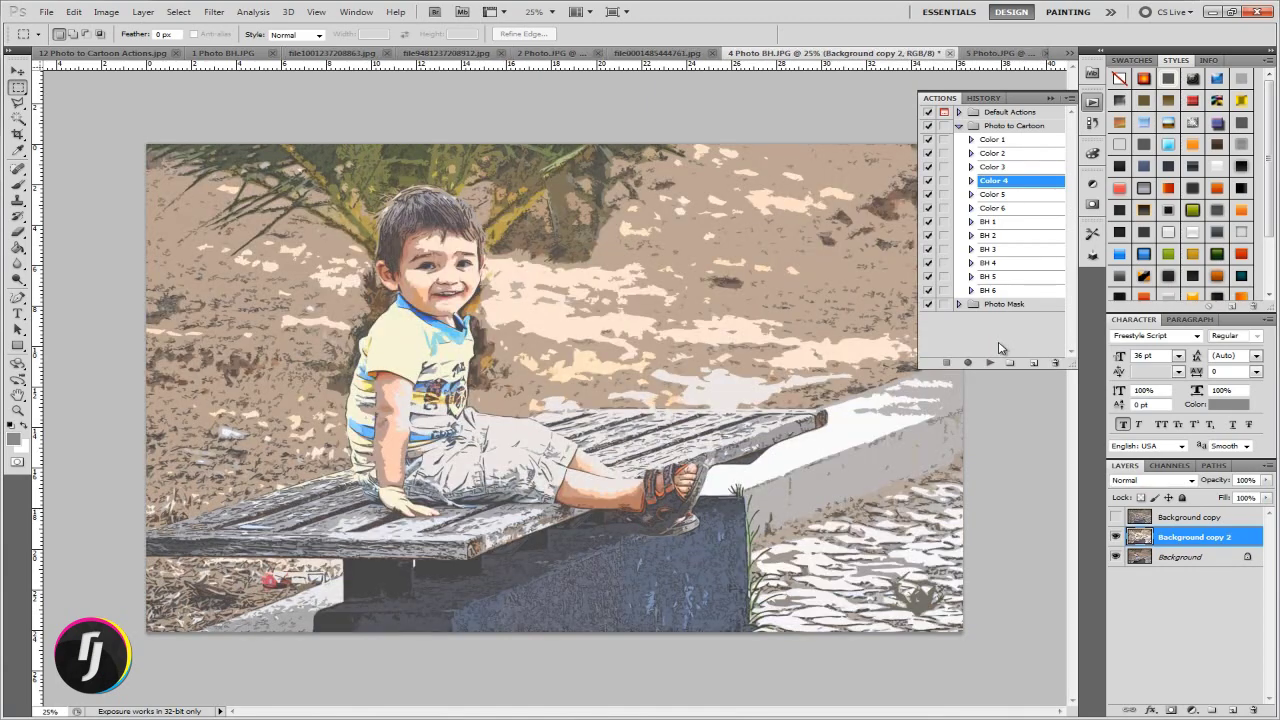
pyautogui.click(1116, 537)
pyautogui.click(1163, 557)
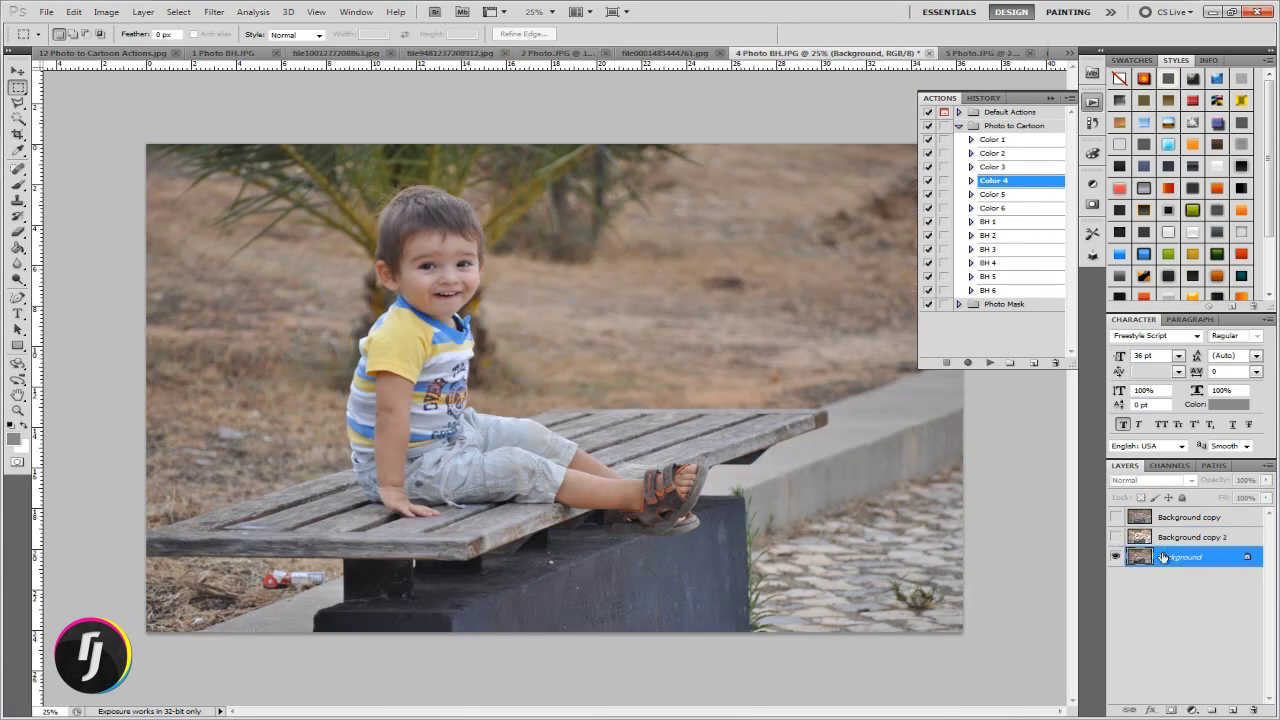
# Apply the BH 4 action, compare the cartoon layers, then switch to 5 Photo.JPG.
pyautogui.click(996, 263)
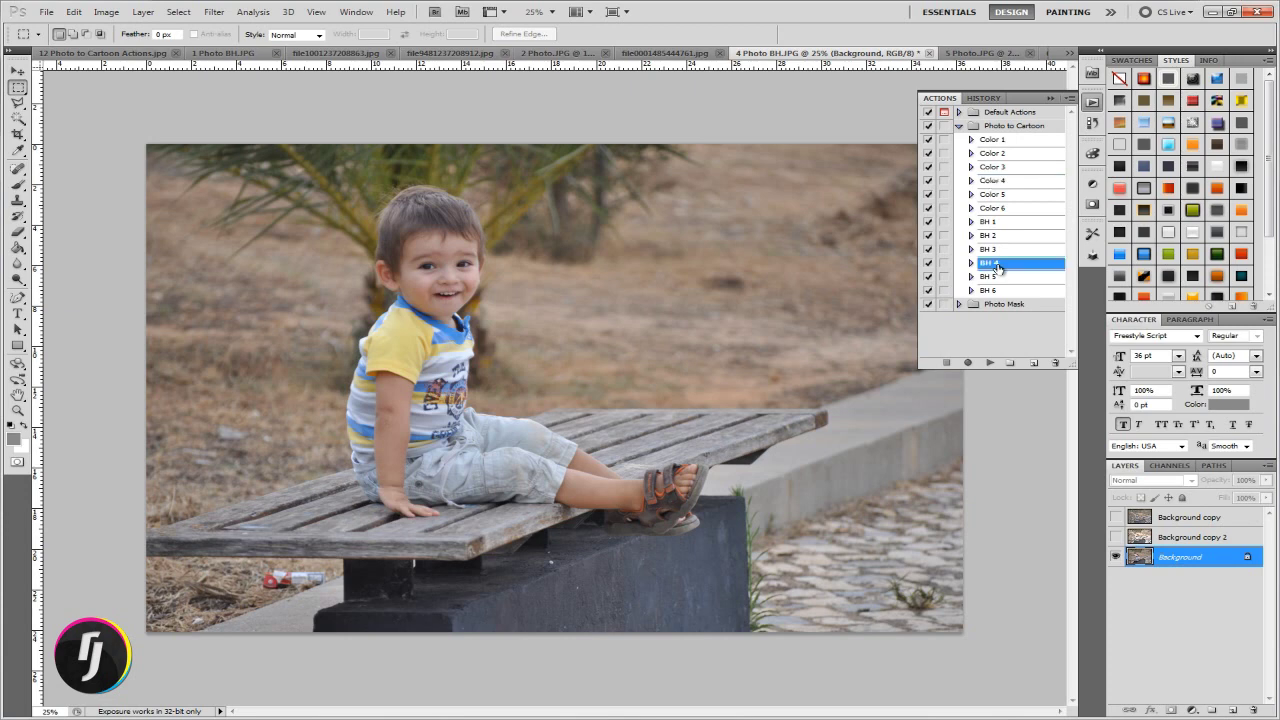
pyautogui.click(989, 363)
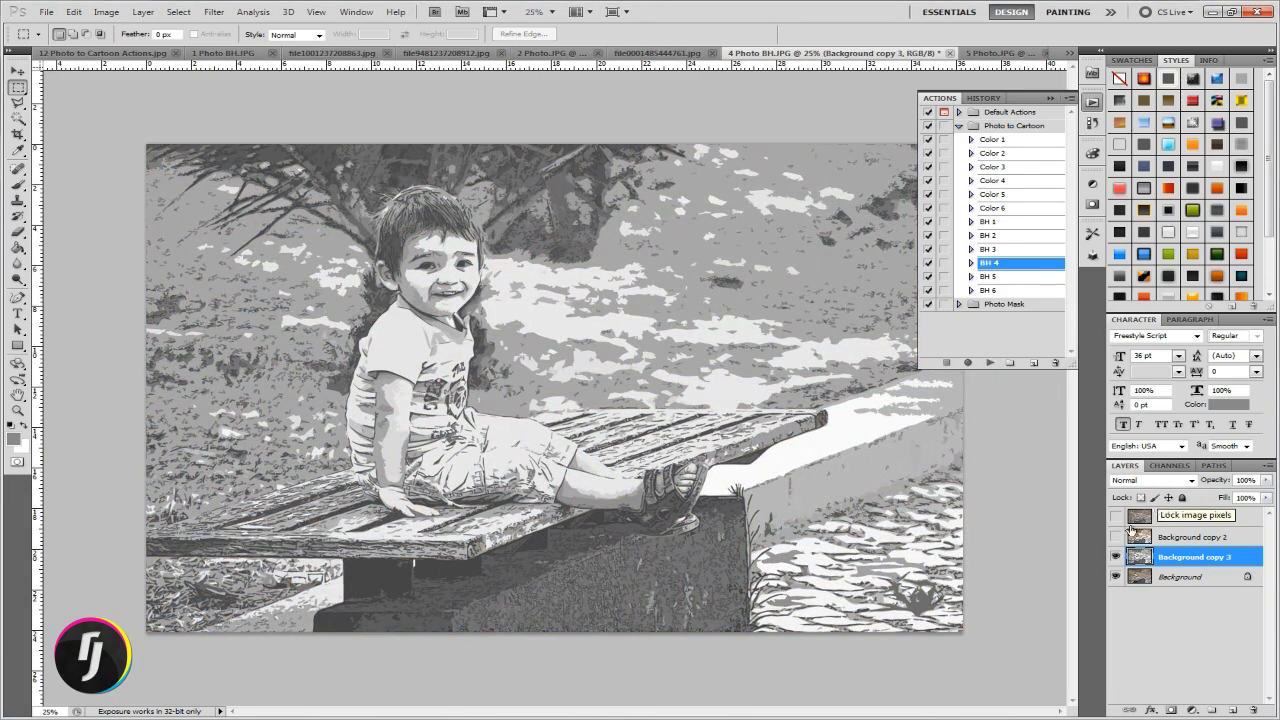
pyautogui.click(1116, 537)
pyautogui.click(1116, 537)
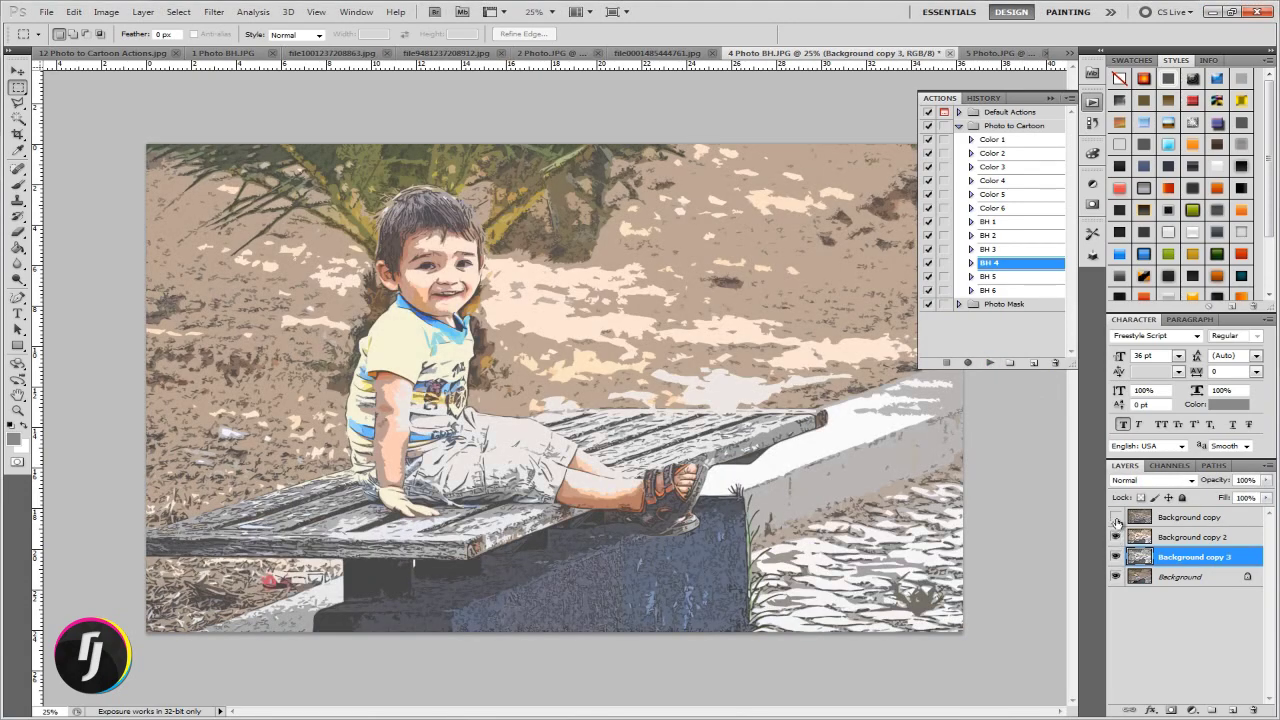
pyautogui.click(1116, 517)
pyautogui.click(1116, 517)
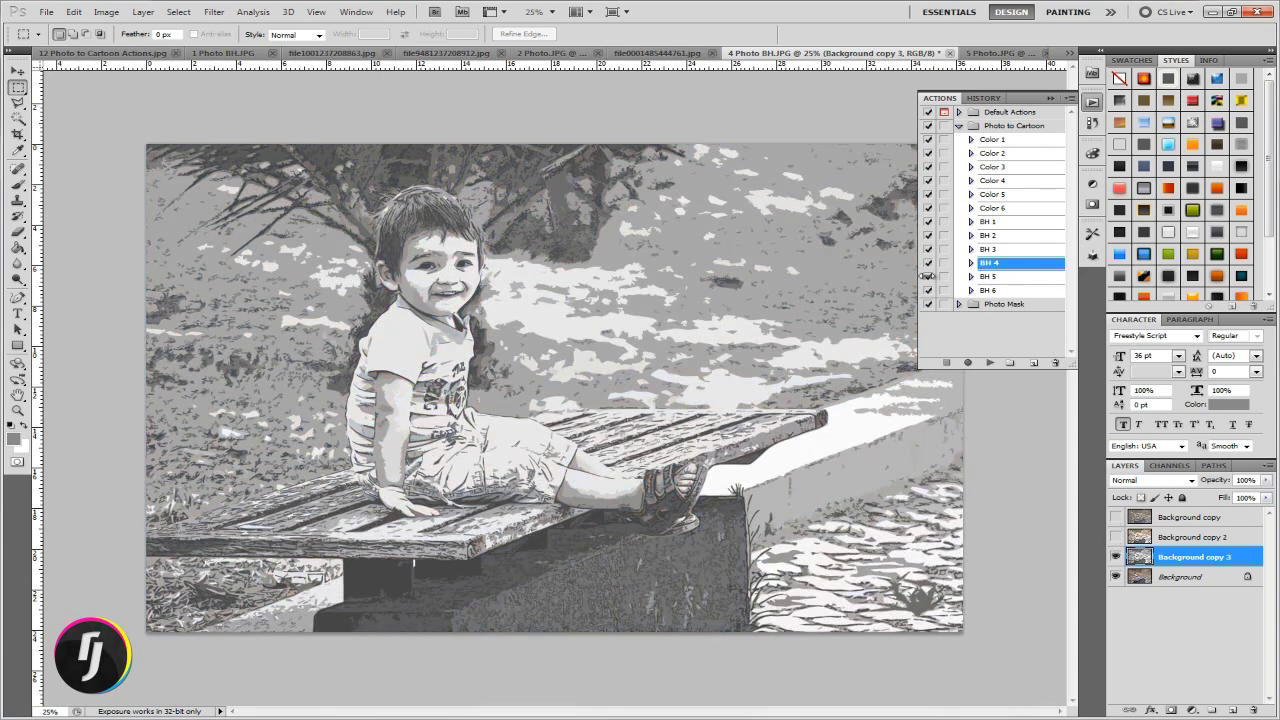
pyautogui.click(985, 52)
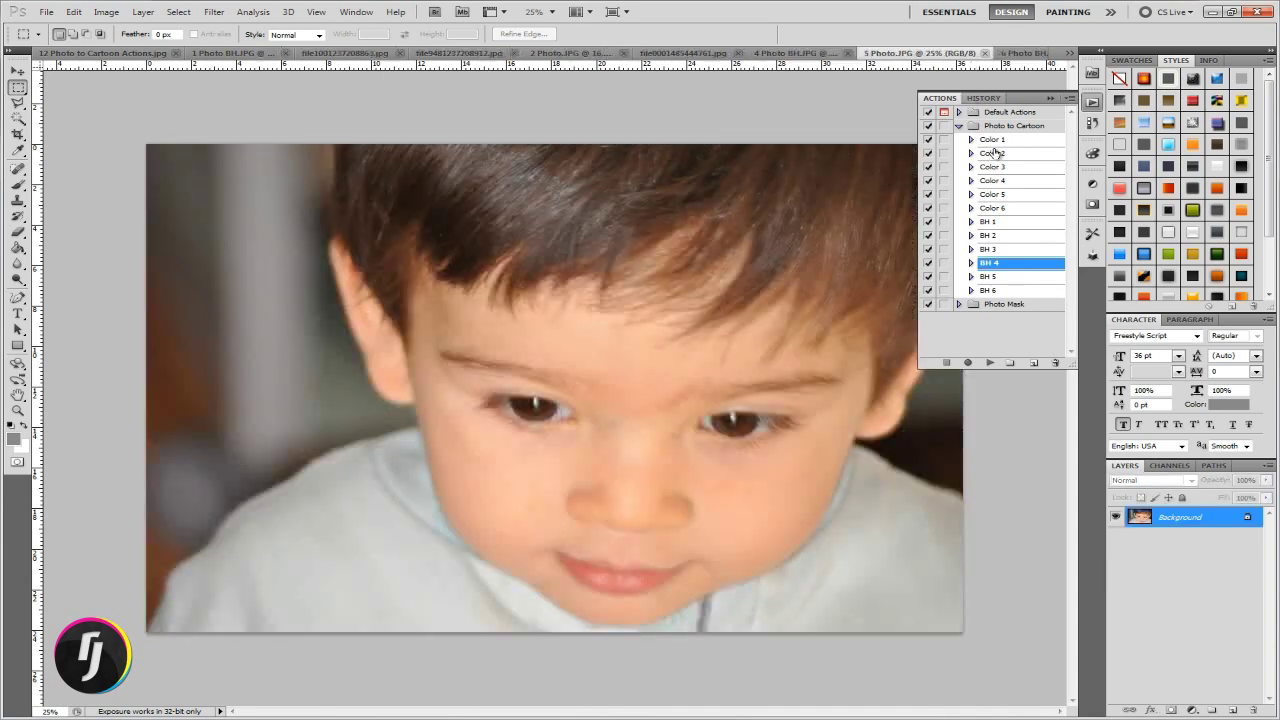
# Apply the Color 1 cartoon action to the baby photo, then hide its layer.
pyautogui.click(992, 142)
pyautogui.click(990, 362)
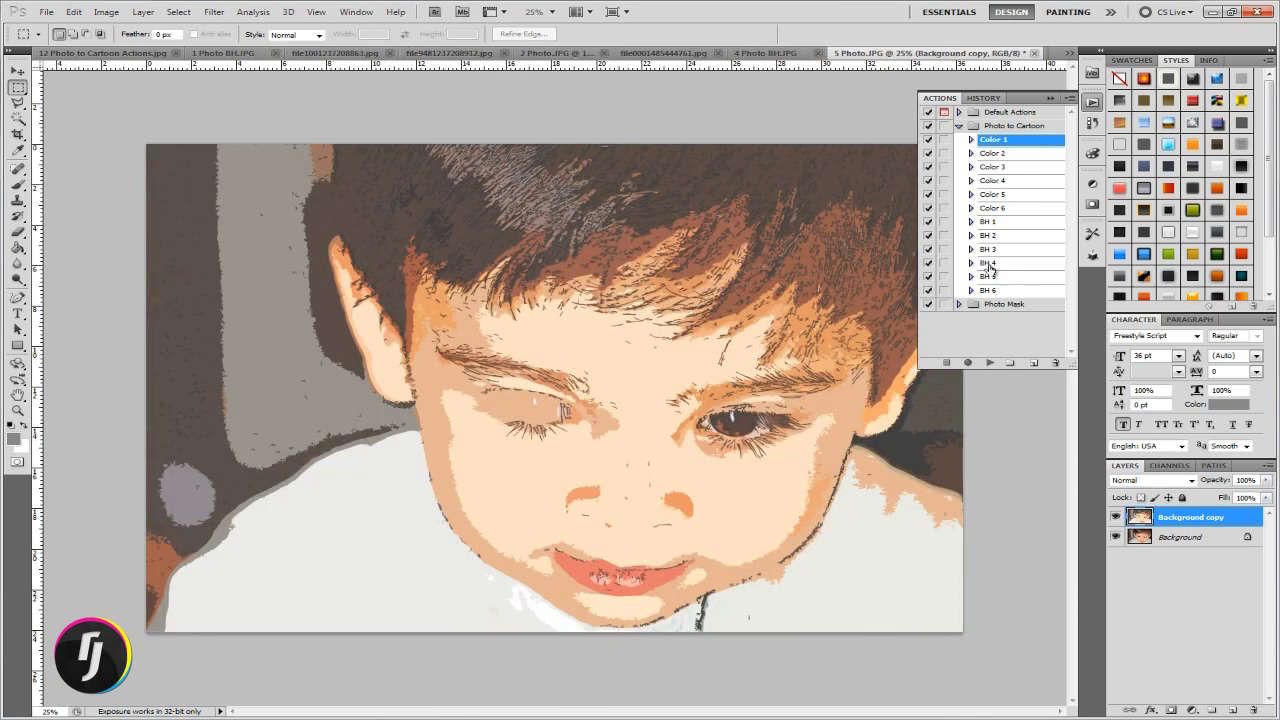
pyautogui.click(1116, 519)
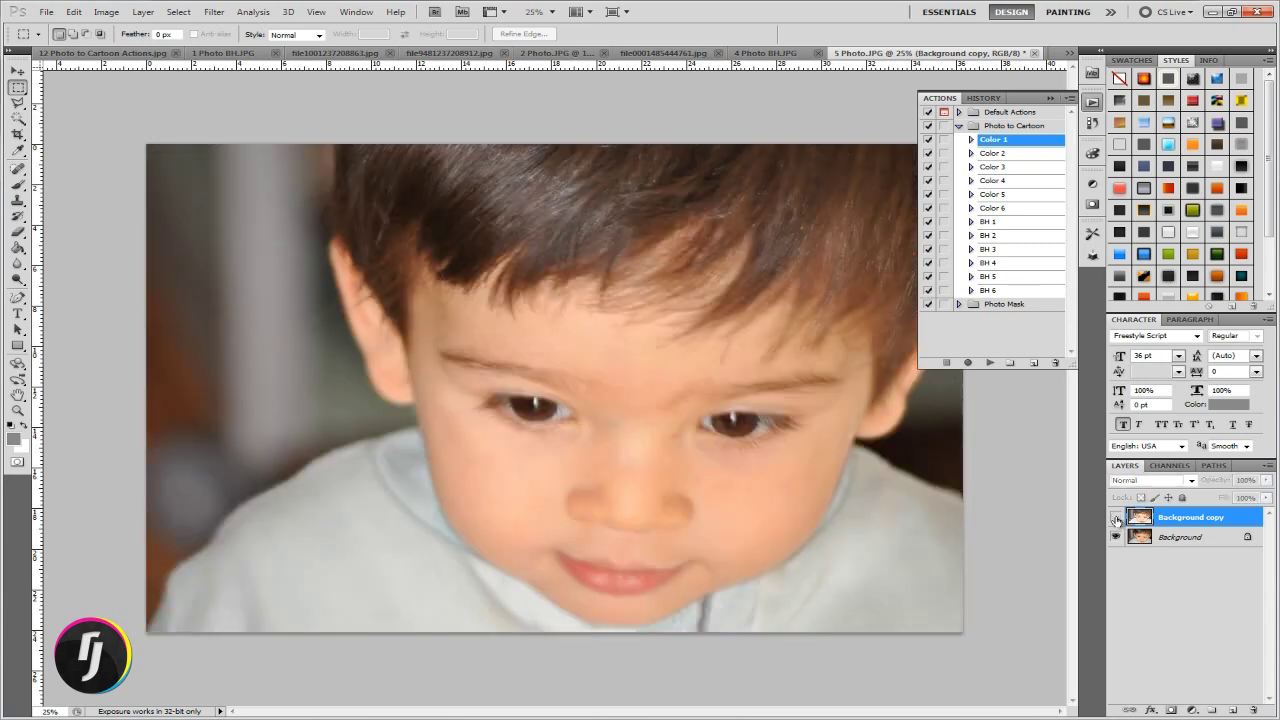
pyautogui.click(1150, 540)
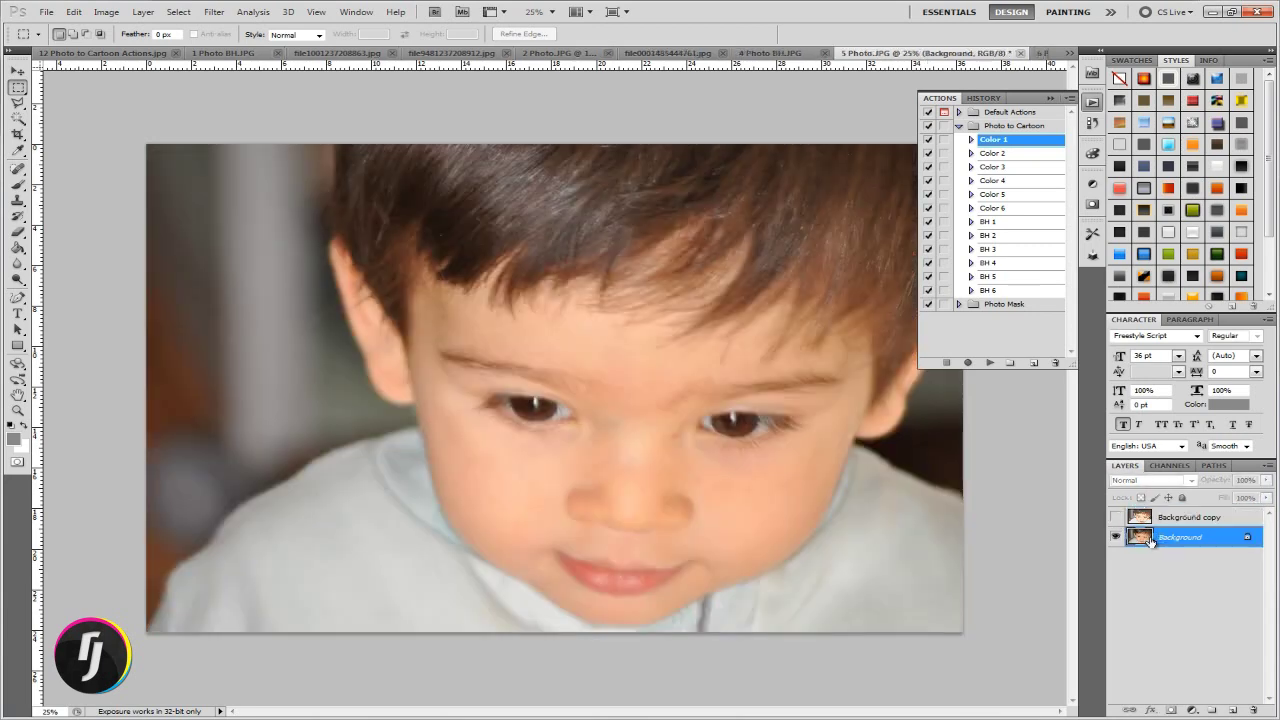
# Apply the Color 5 action, compare the copies, and leave both cartoon layers hidden.
pyautogui.click(994, 194)
pyautogui.click(990, 362)
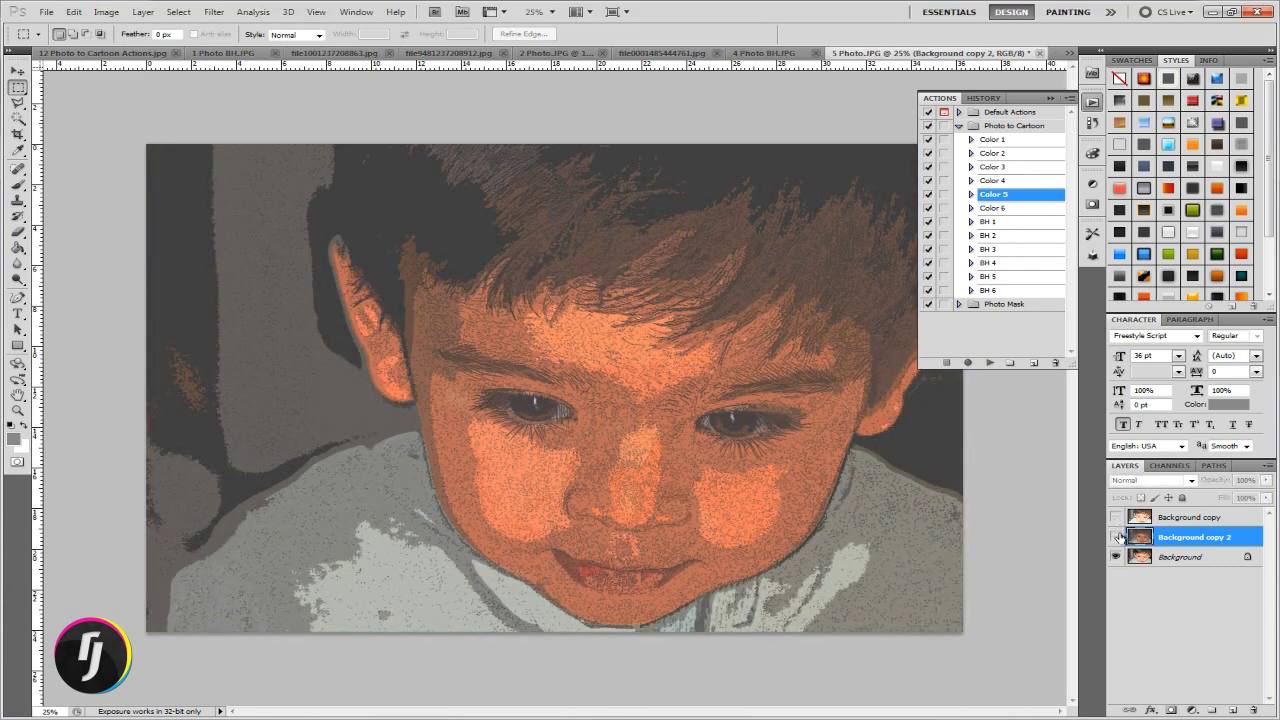
pyautogui.click(1116, 537)
pyautogui.click(1116, 517)
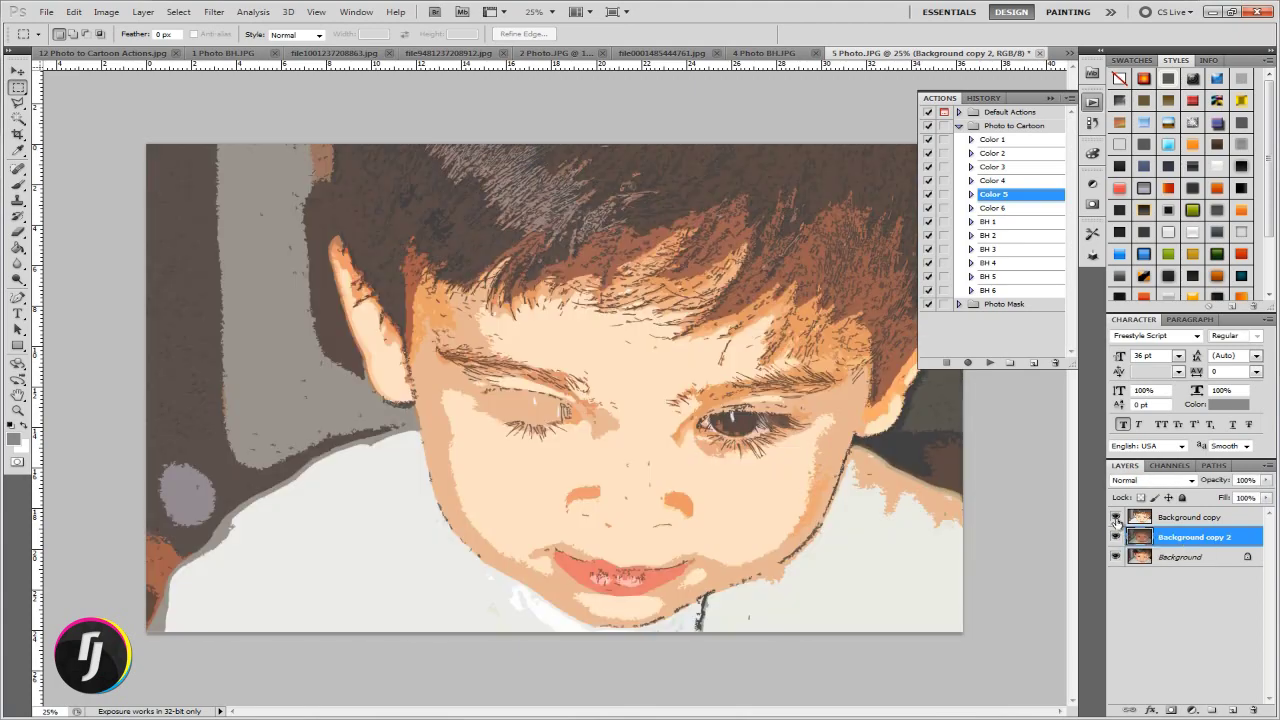
pyautogui.click(1116, 517)
pyautogui.click(1116, 537)
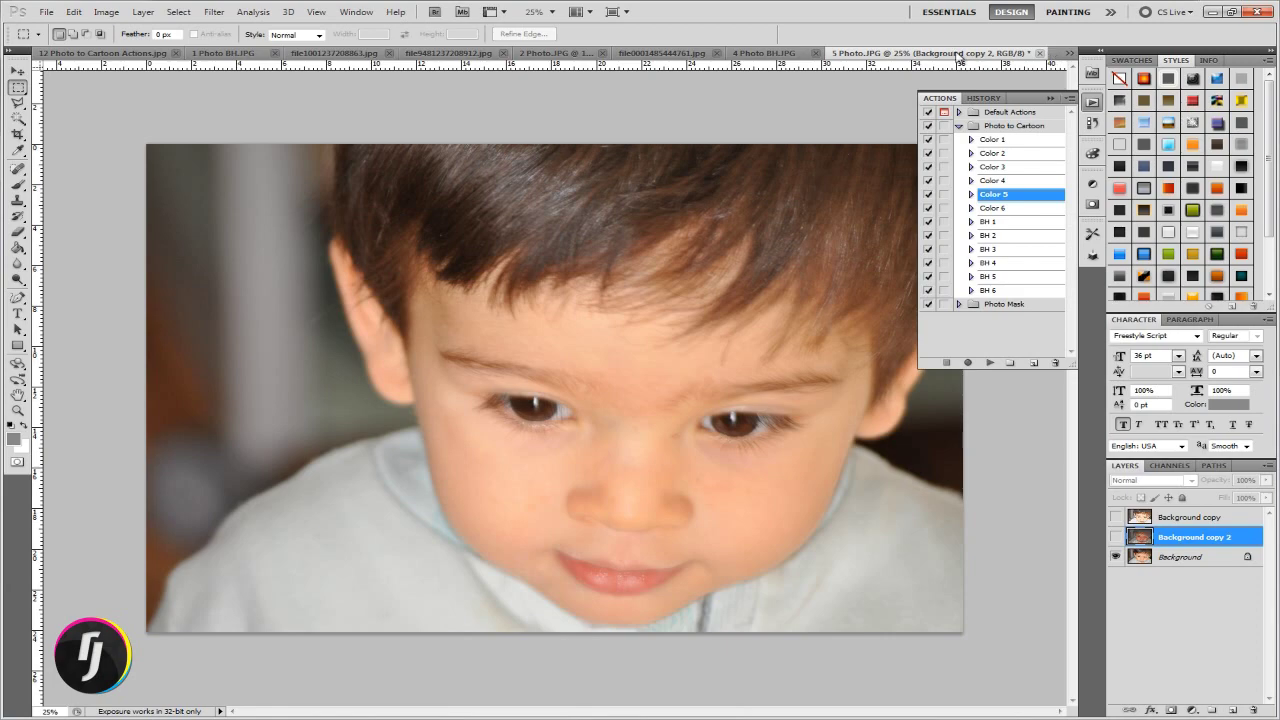
# Switch between 4 Photo BH.JPG and the baby photo, then list all open documents.
pyautogui.click(764, 52)
pyautogui.click(978, 53)
pyautogui.click(1069, 53)
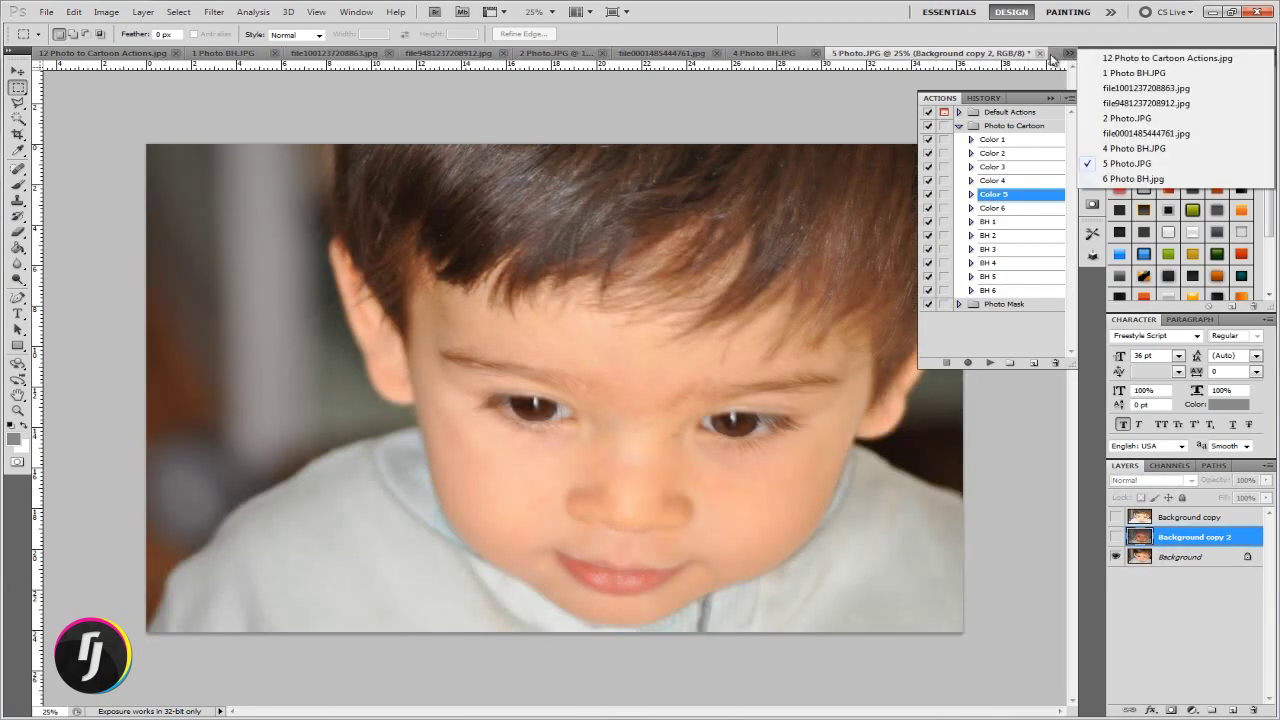
# Open 6 Photo BH.jpg and apply the Color 6 cartoon action.
pyautogui.click(1133, 178)
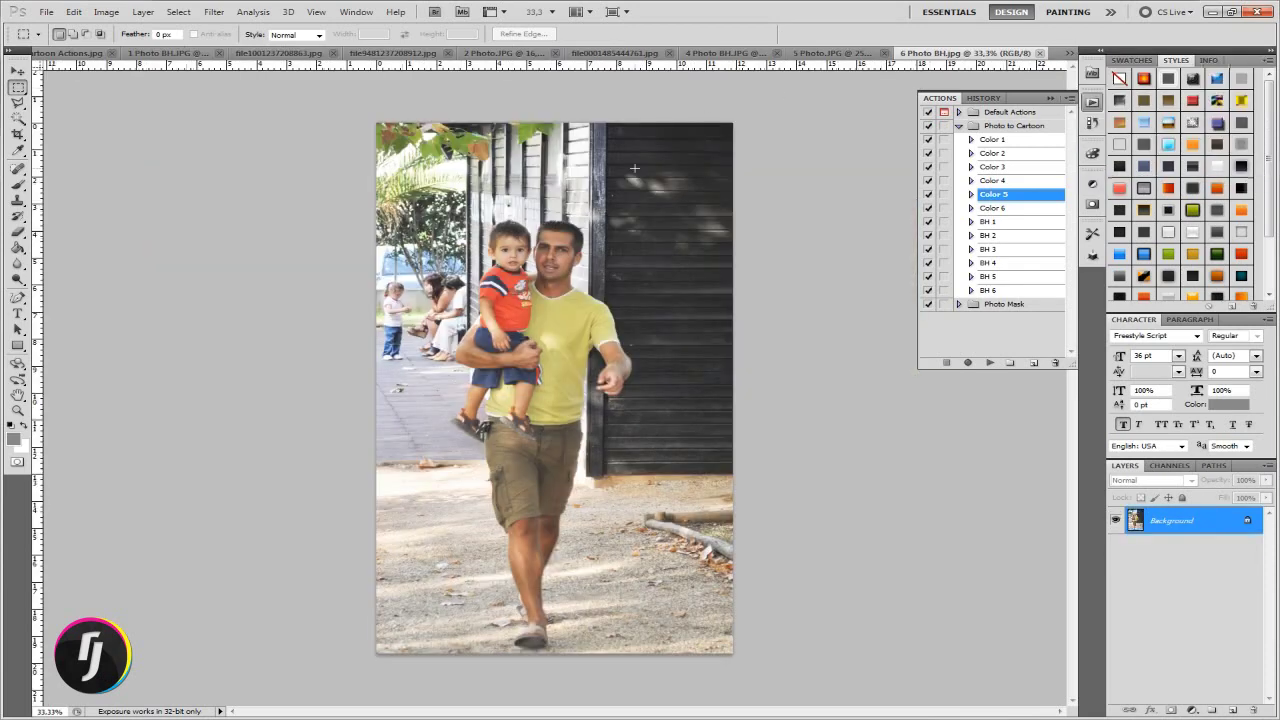
pyautogui.click(993, 208)
pyautogui.click(989, 362)
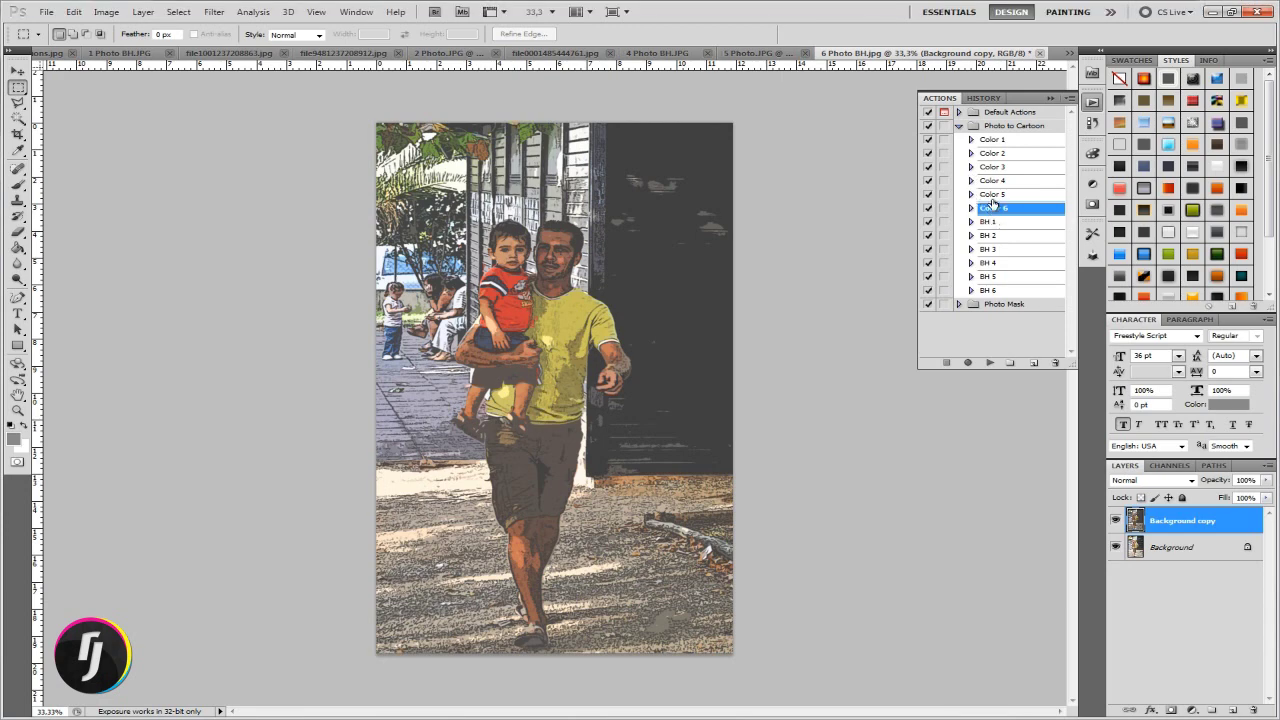
# Apply the Color 5 action to Background, hiding both cartoon copy layers.
pyautogui.click(992, 194)
pyautogui.click(1170, 547)
pyautogui.click(1115, 520)
pyautogui.click(990, 362)
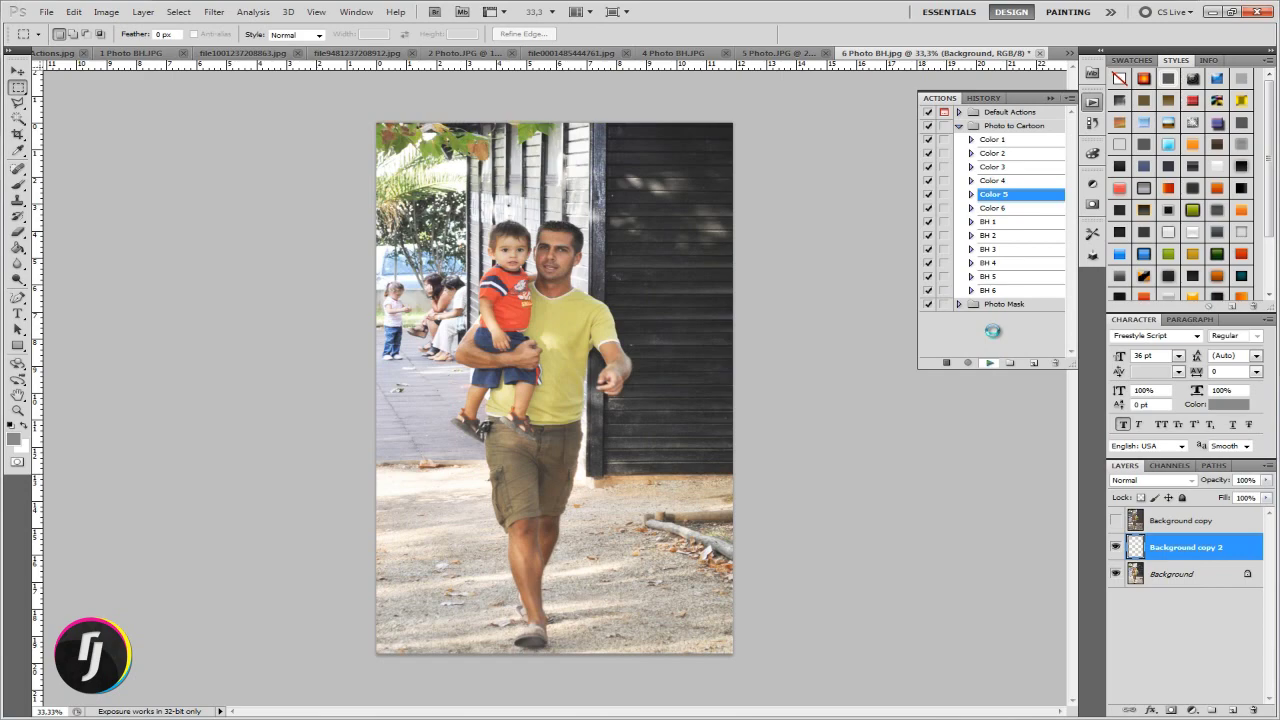
pyautogui.click(1116, 547)
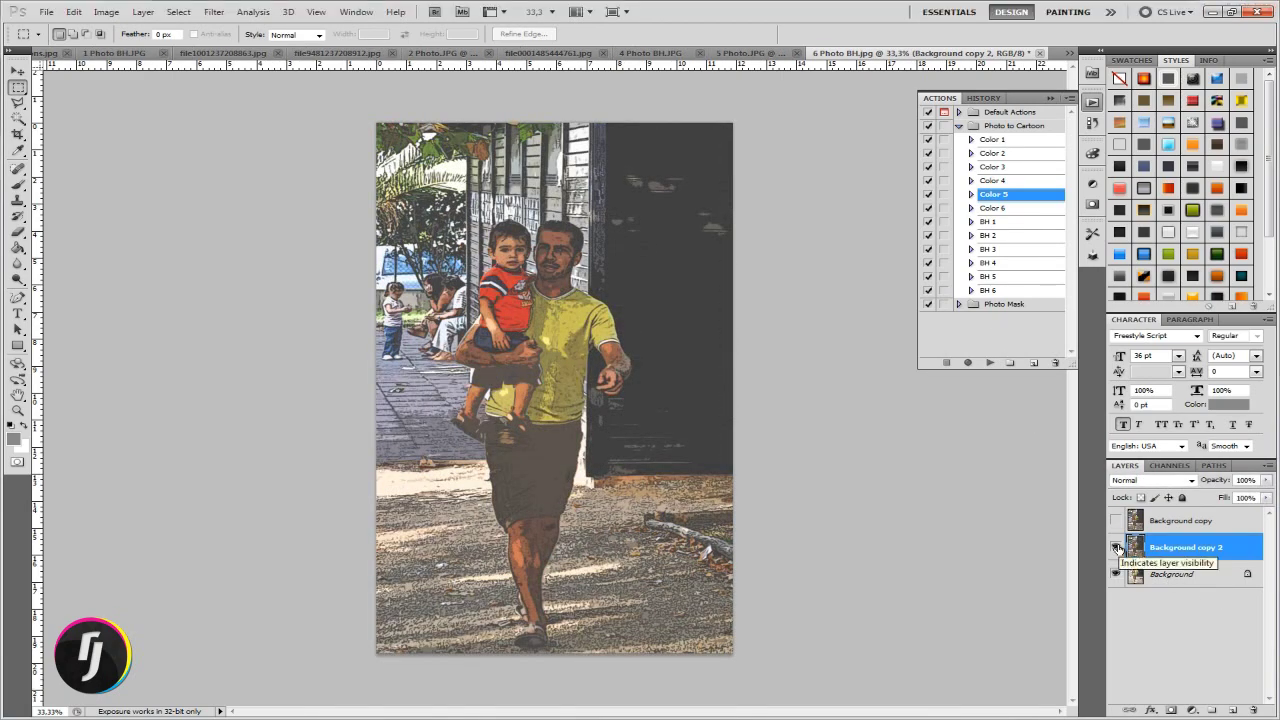
pyautogui.click(1116, 547)
pyautogui.click(1116, 521)
pyautogui.click(1116, 521)
# Apply the Color 1 action, hide Background copy 3, and reselect Background.
pyautogui.click(995, 140)
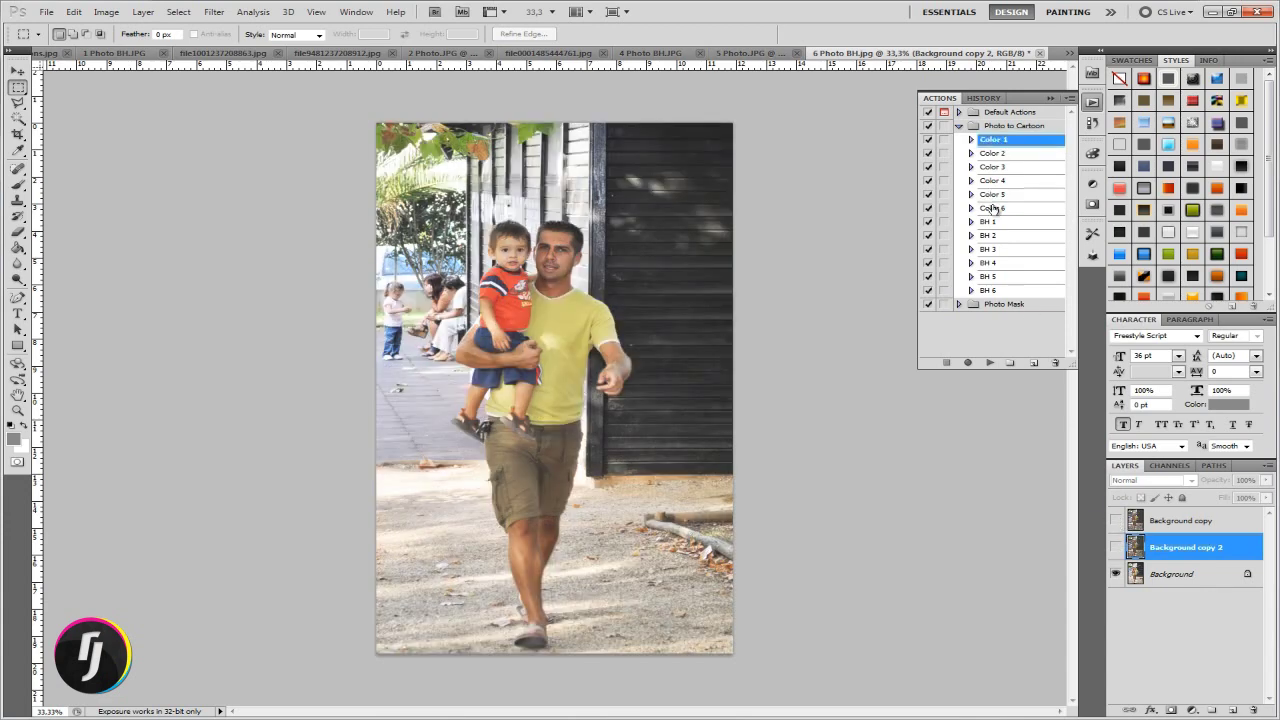
pyautogui.click(1190, 574)
pyautogui.click(990, 362)
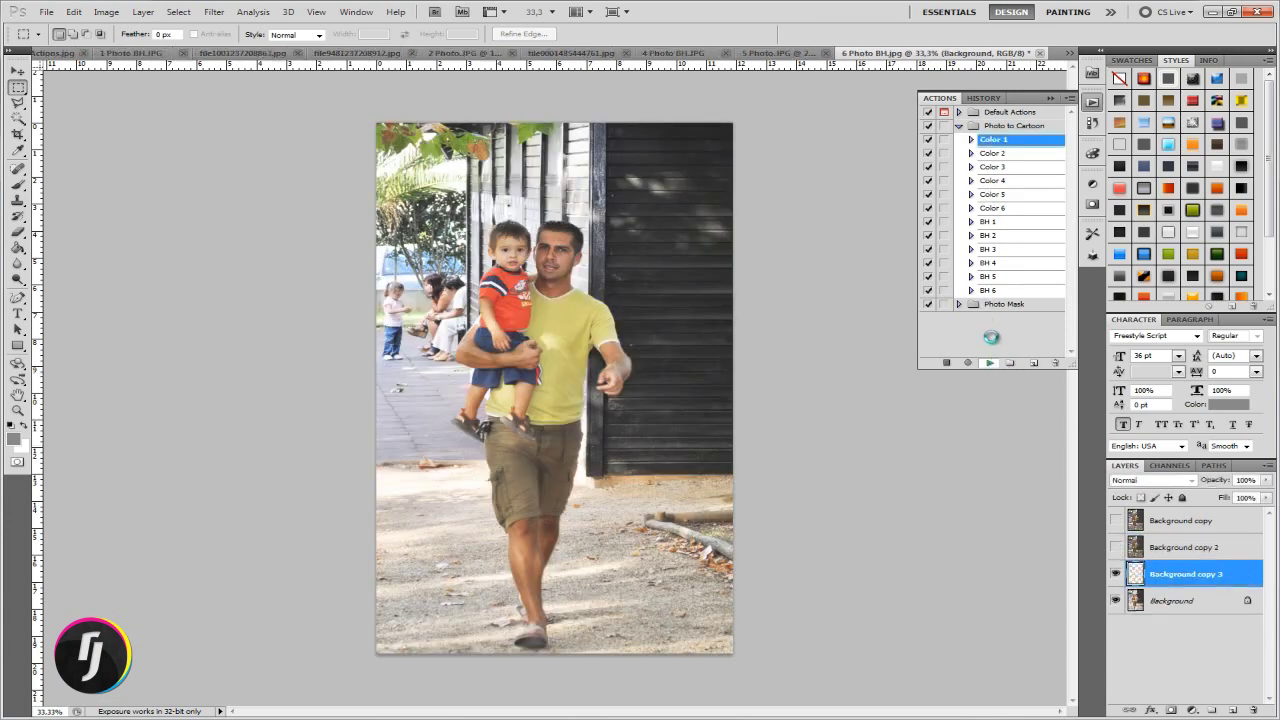
pyautogui.click(1116, 574)
pyautogui.click(1116, 574)
pyautogui.click(1158, 601)
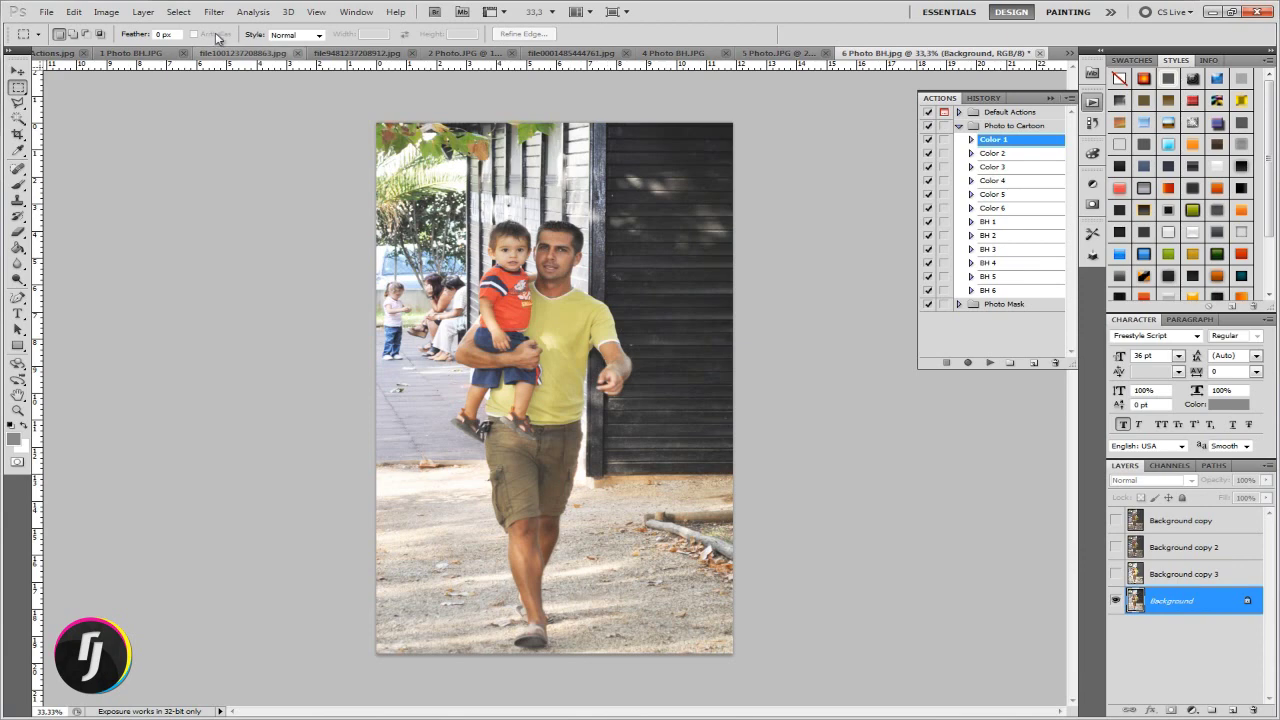
pyautogui.click(143, 11)
pyautogui.moveTo(130, 46)
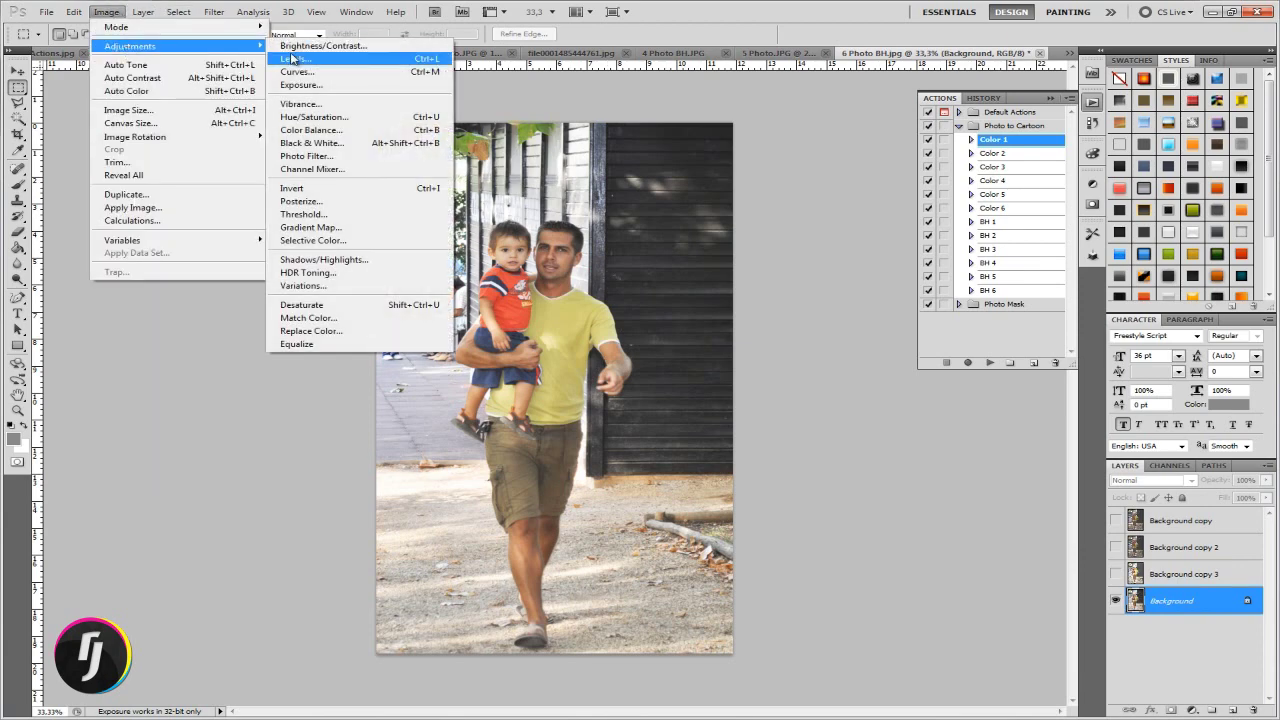
# Lower the photo's brightness with Brightness/Contrast.
pyautogui.click(305, 46)
pyautogui.moveTo(250, 558); pyautogui.dragTo(228, 557)
pyautogui.click(357, 541)
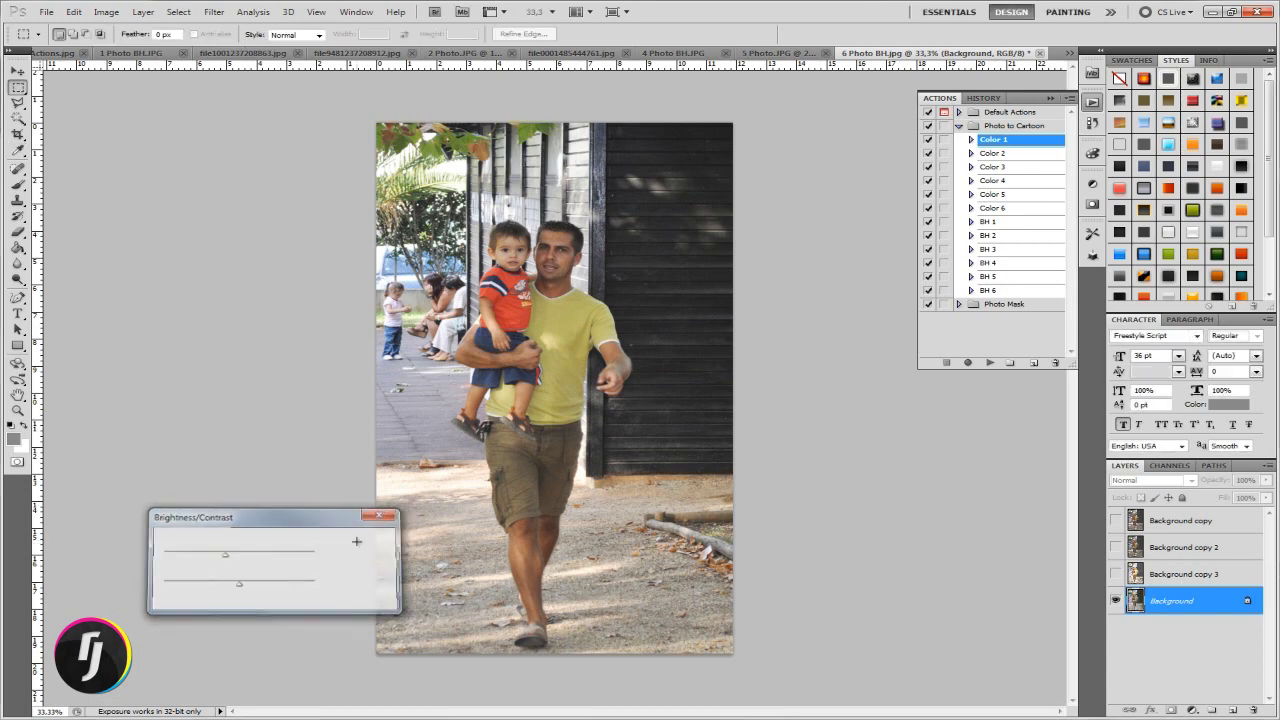
# Apply Color 1 to the darkened photo, then switch to 12 Photo to Cartoon Actions.jpg.
pyautogui.click(990, 362)
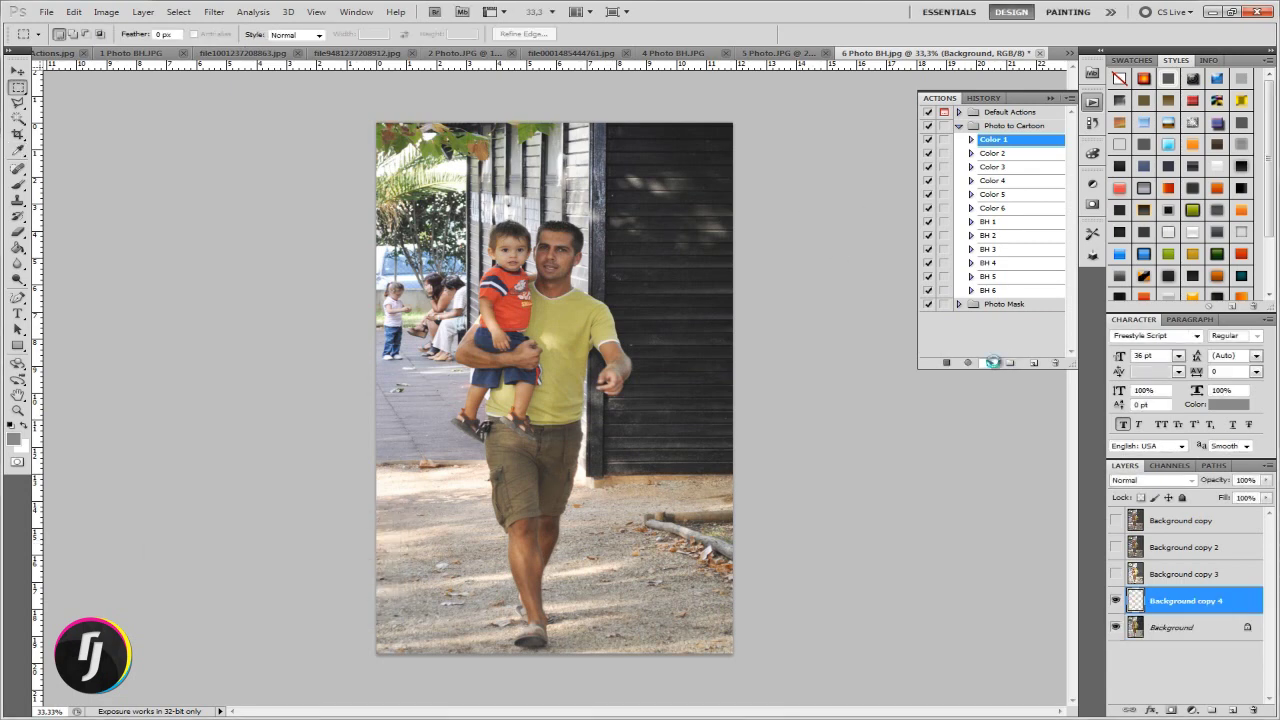
pyautogui.click(1117, 600)
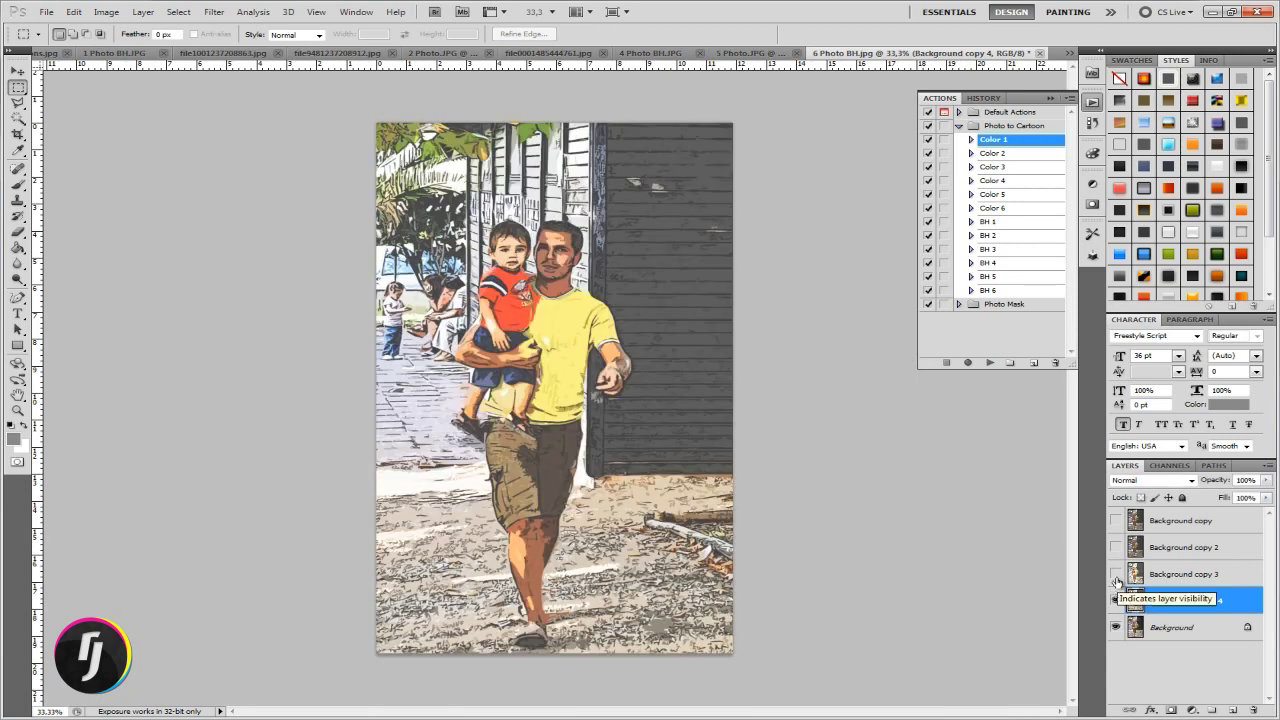
pyautogui.click(1117, 600)
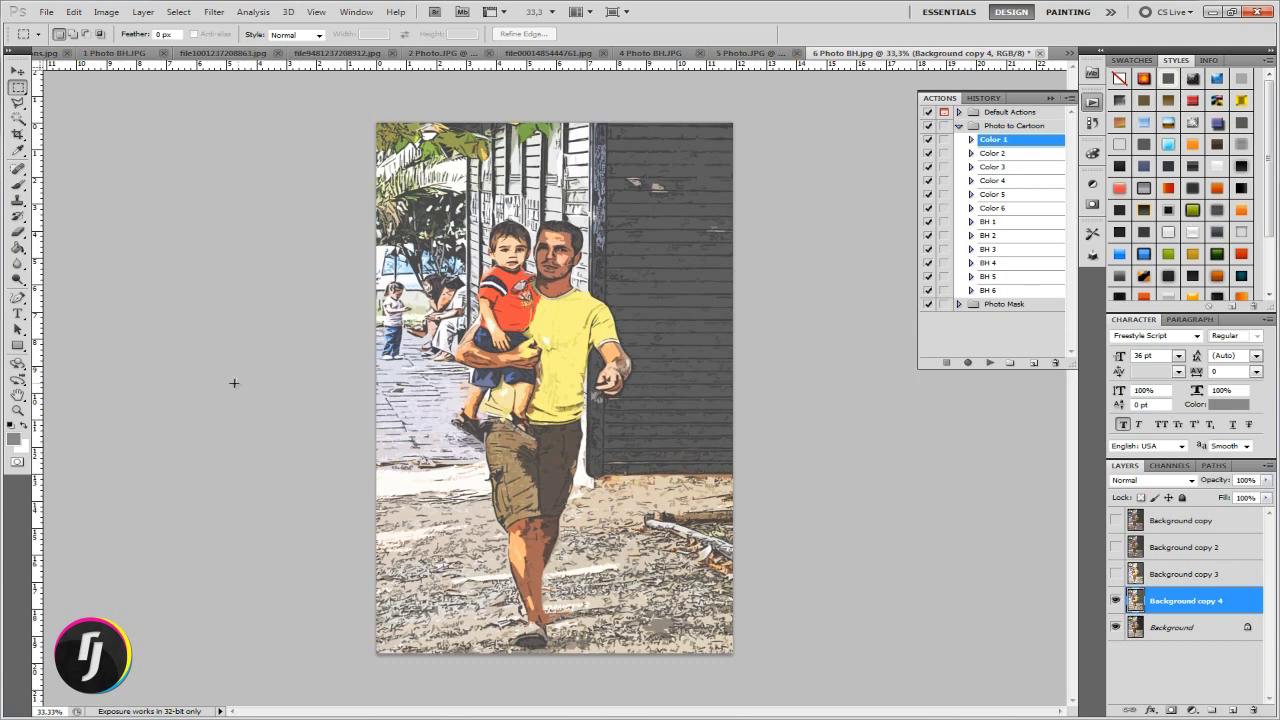
pyautogui.click(58, 52)
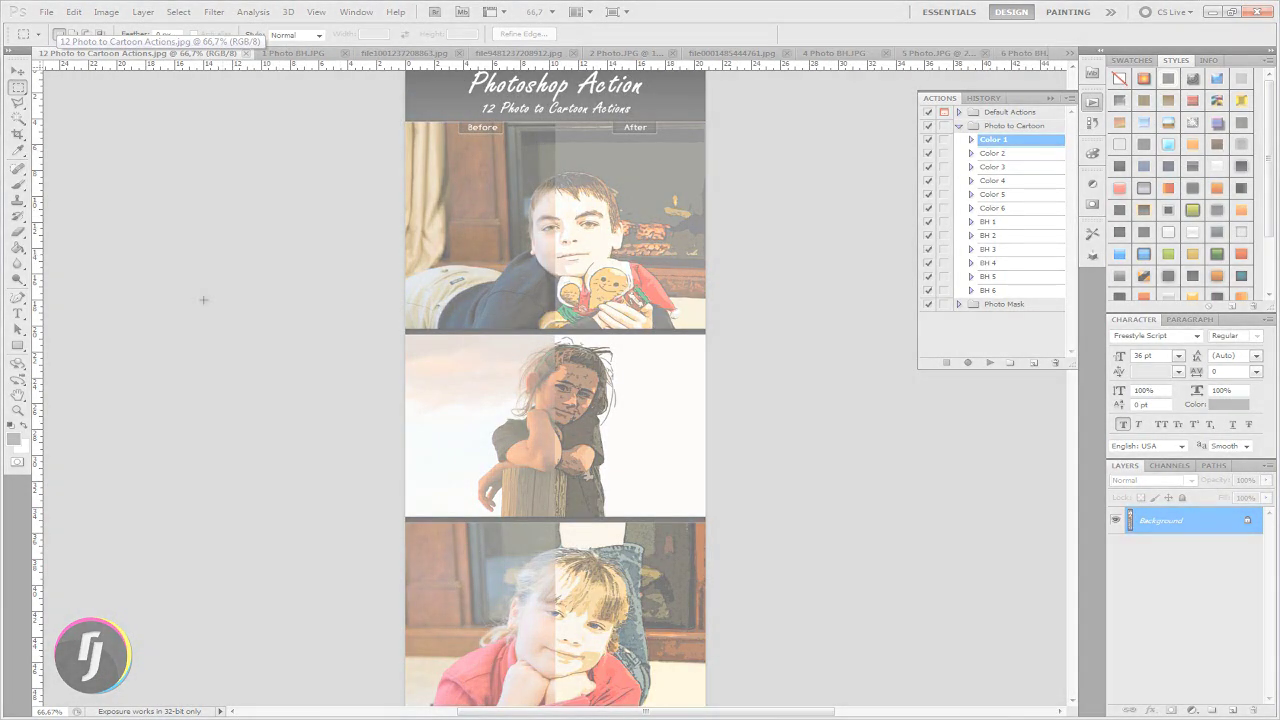